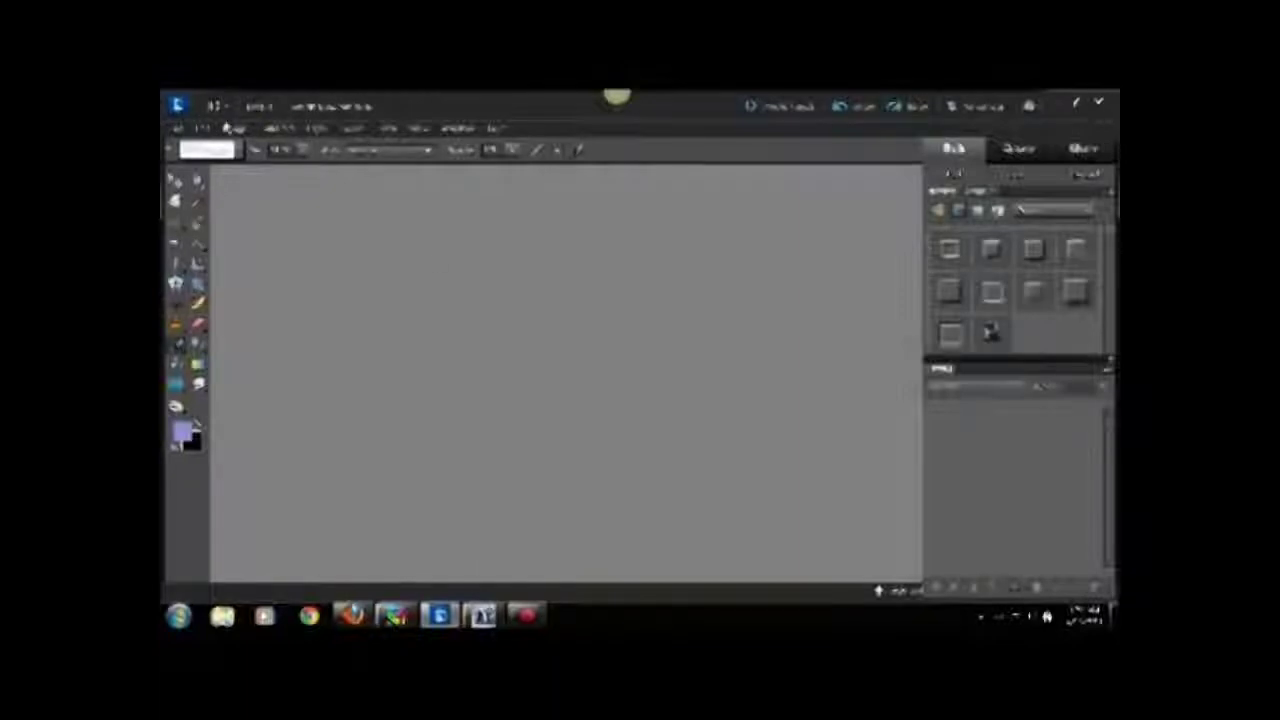
Step: Create a new blank white document from File > New > Blank File
click(178, 128)
click(375, 145)
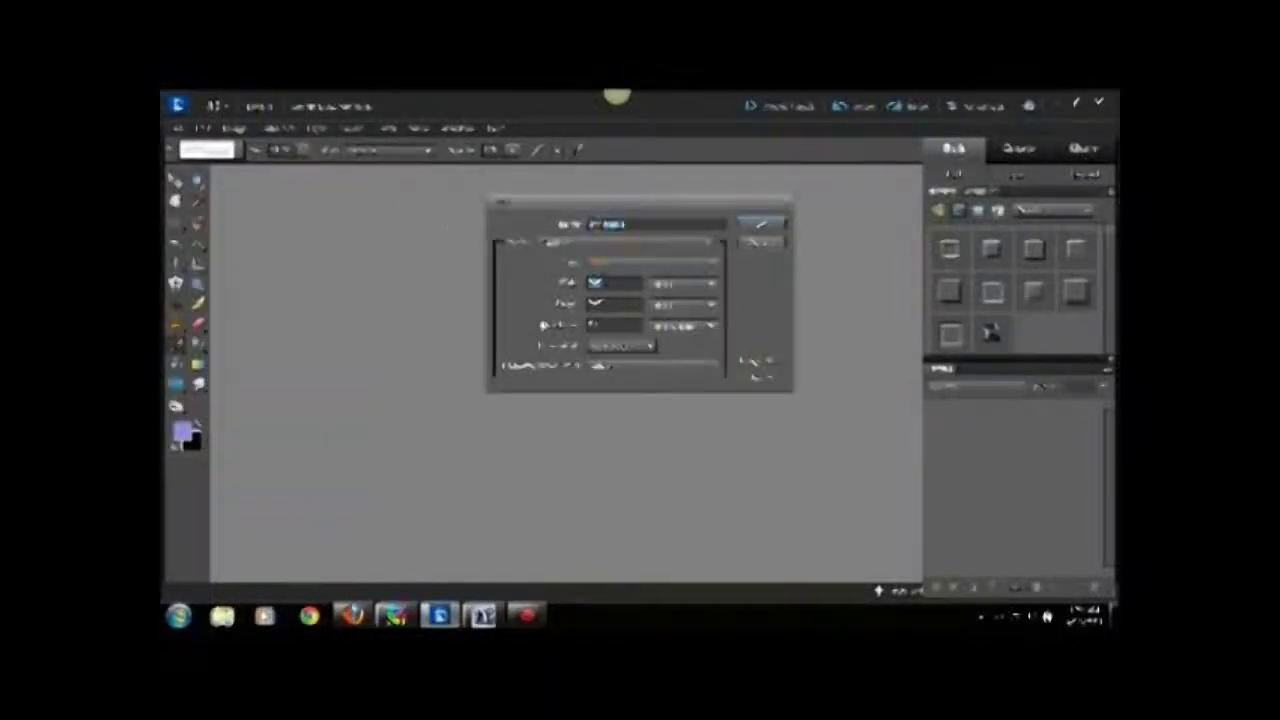
click(762, 225)
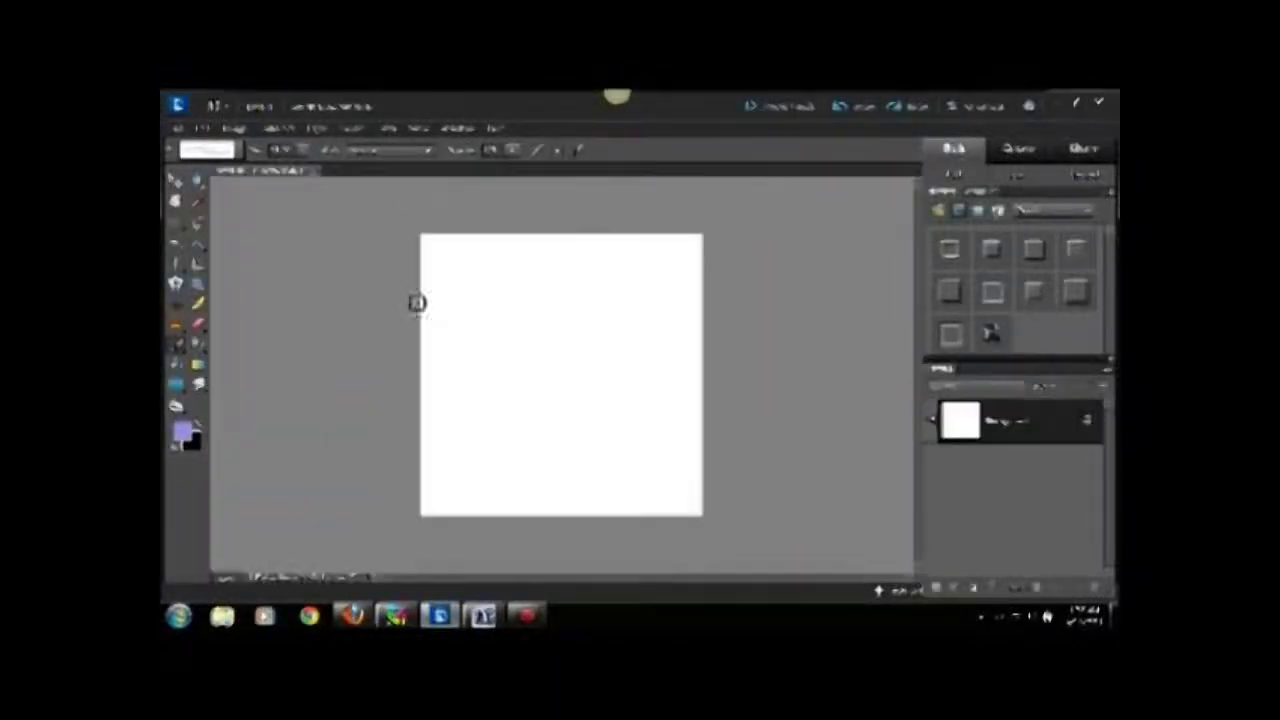
Step: Add three empty layers and mark out two narrow vertical strips
triple_click(935, 590)
key(b)
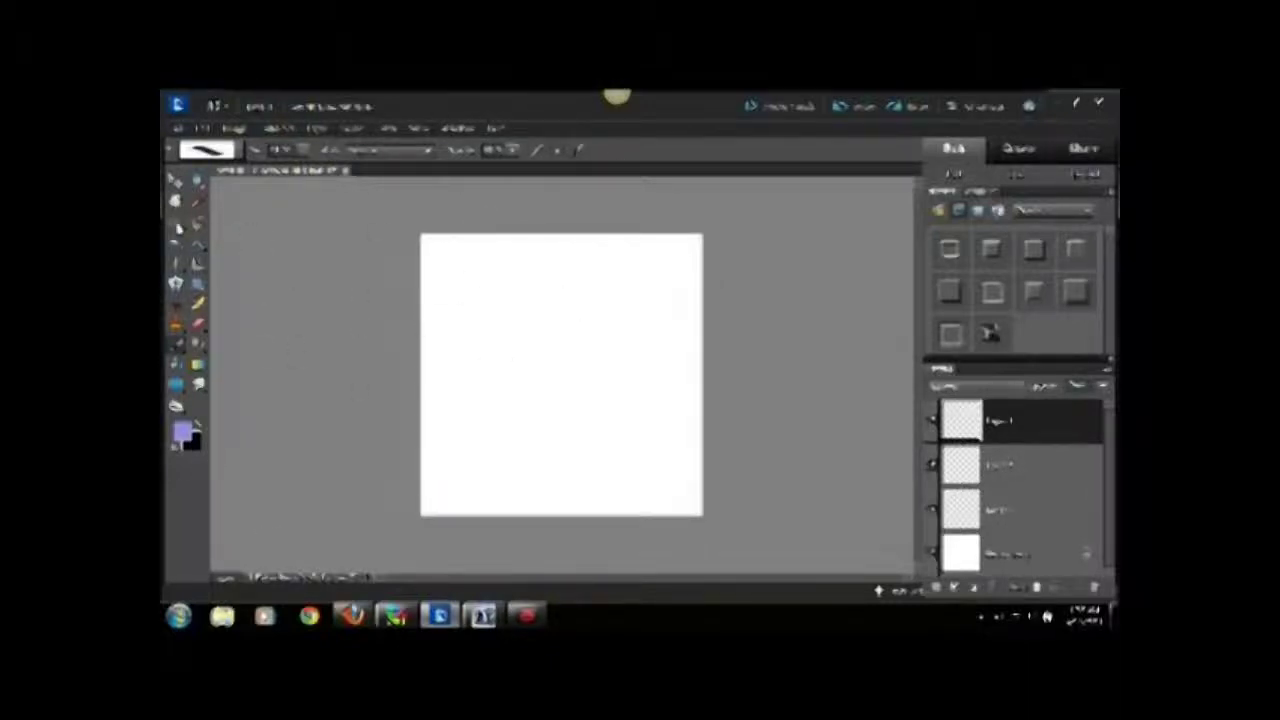
key(alt+bracketleft)
key(alt+bracketleft)
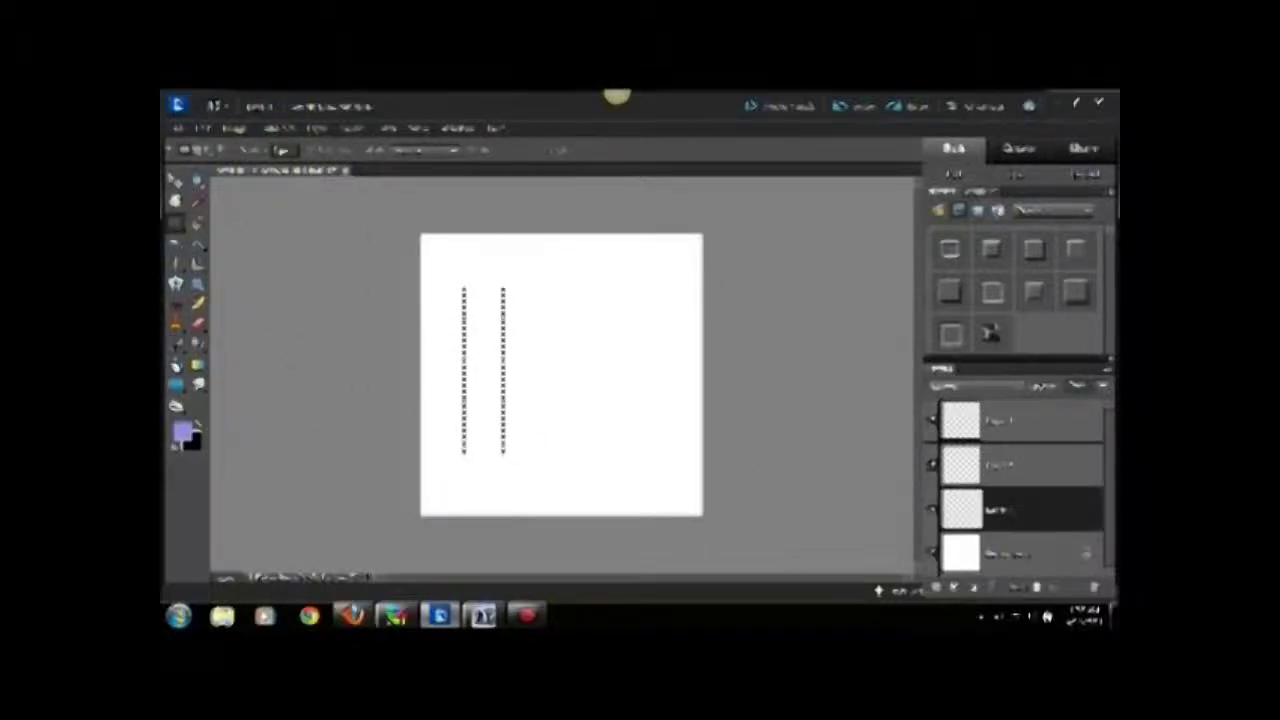
Step: Fill the strip with pure blue and duplicate it onto new layers
click(182, 432)
click(660, 240)
click(783, 203)
key(alt+BackSpace)
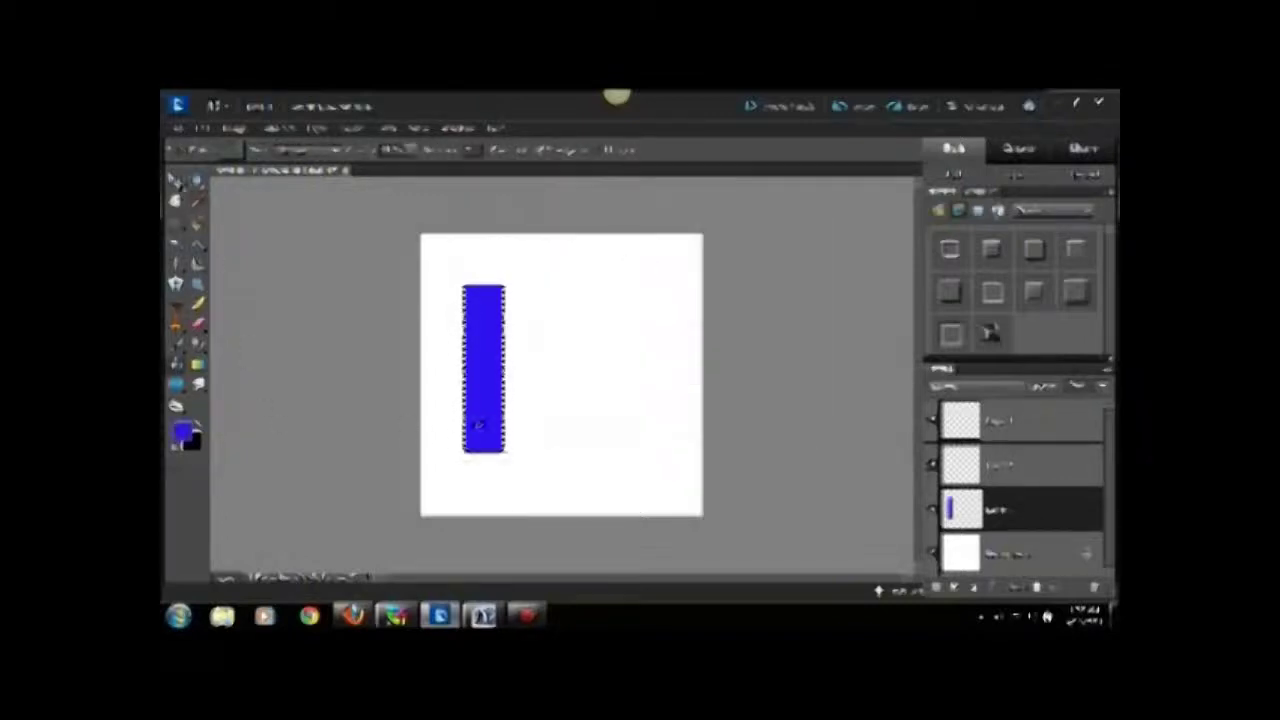
key(ctrl+c)
key(ctrl+v)
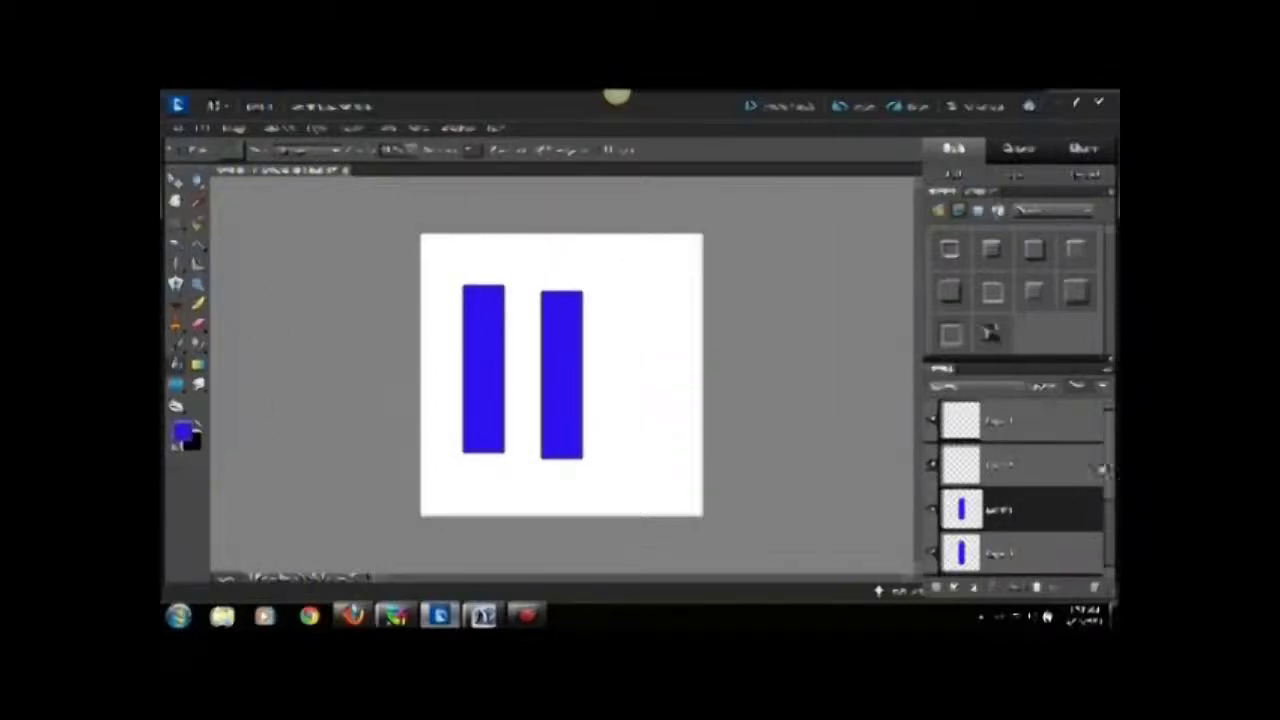
key(ctrl+v)
Step: Move the four blue bars into a staggered arrangement across the canvas
click(176, 181)
drag(567, 406, 667, 372)
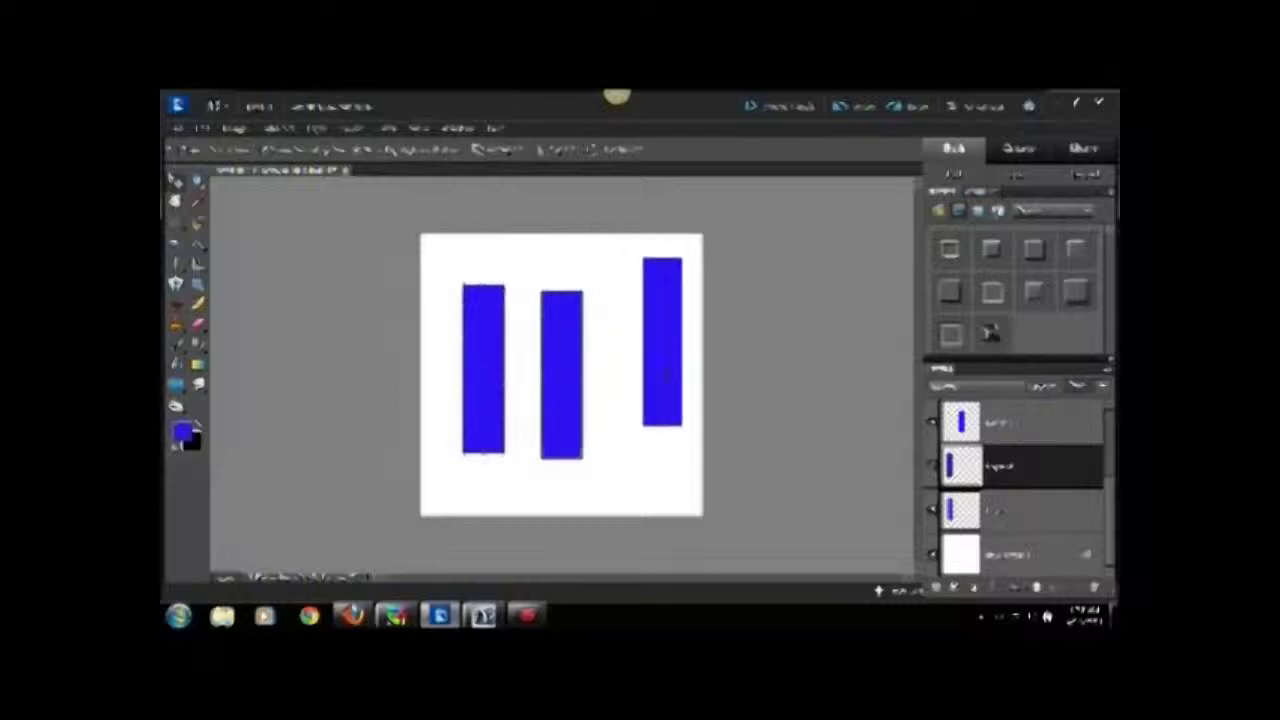
key(ctrl+v)
mouse_move(560, 371)
mouse_down()
mouse_move(562, 400)
mouse_move(580, 375)
mouse_move(612, 416)
mouse_move(543, 360)
mouse_up()
drag(480, 396, 456, 440)
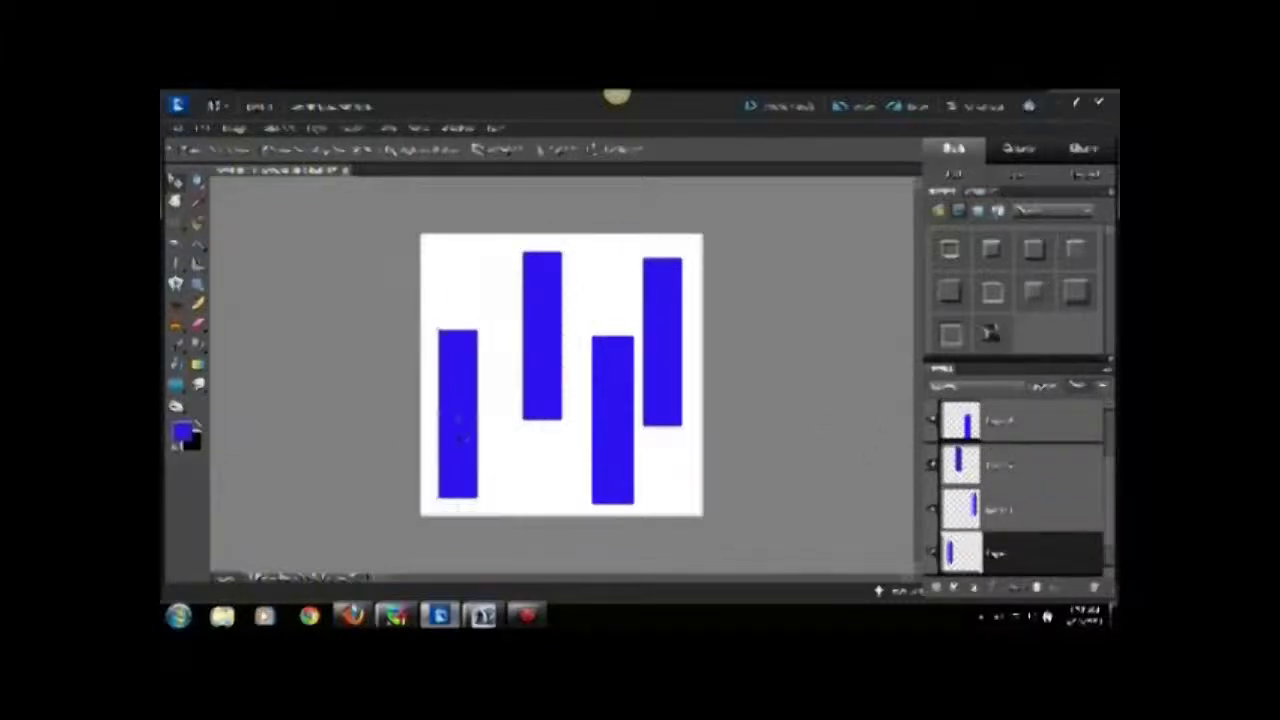
scroll(1110, 487, down, 1)
Step: Select the empty layer for the bands and choose a brush shape
click(1030, 460)
click(1030, 508)
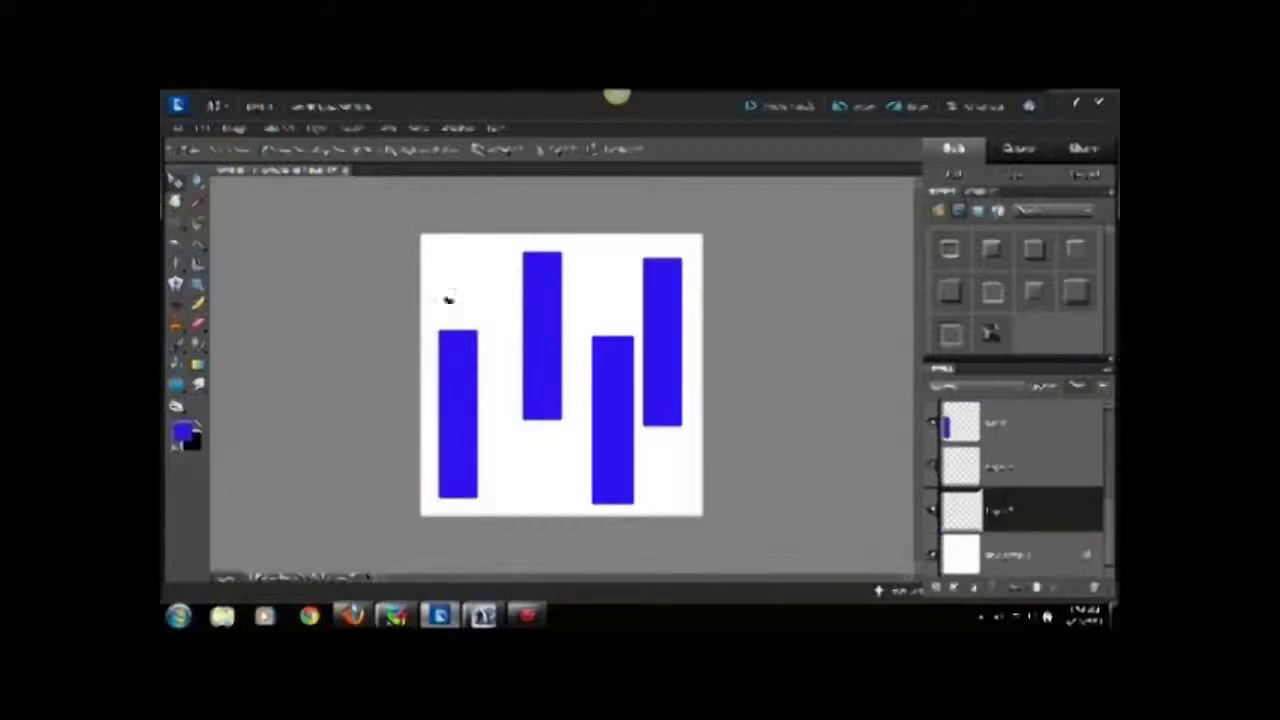
key(b)
click(248, 150)
click(326, 156)
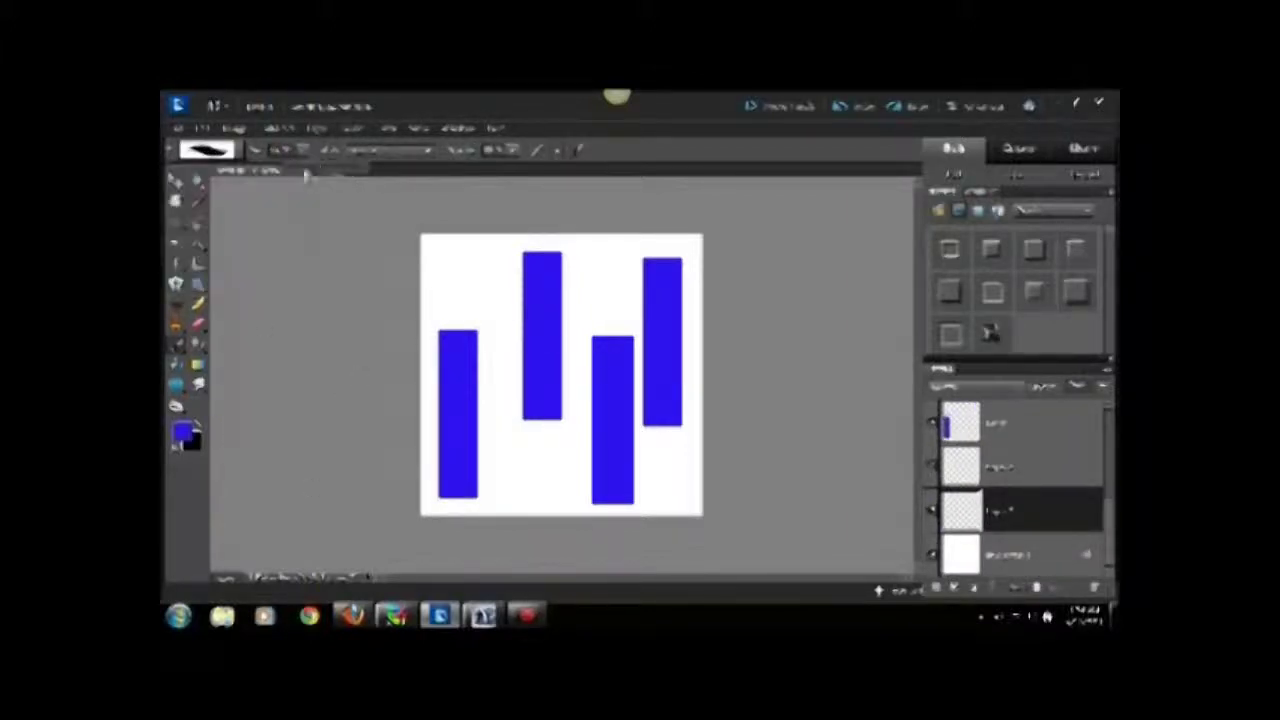
Step: Paint a darker blue diagonal band across the upper canvas, undoing the lower one
click(183, 432)
click(770, 210)
drag(425, 400, 672, 238)
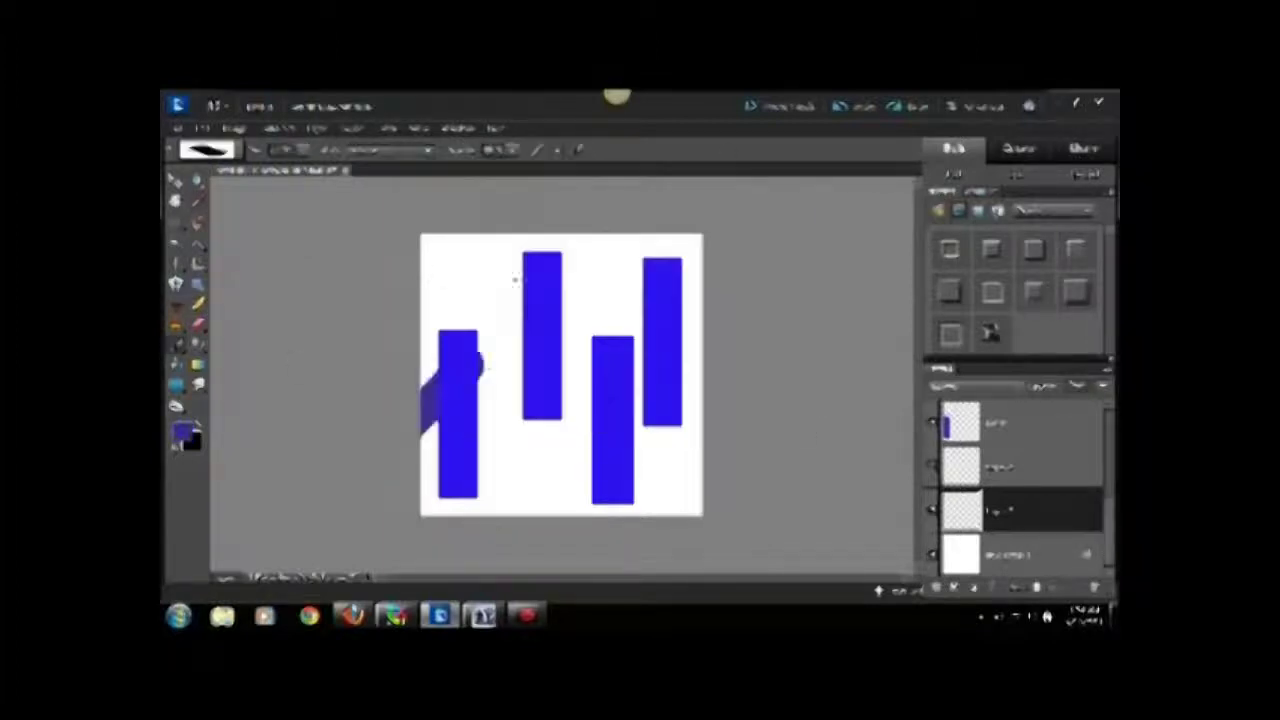
drag(510, 512, 702, 325)
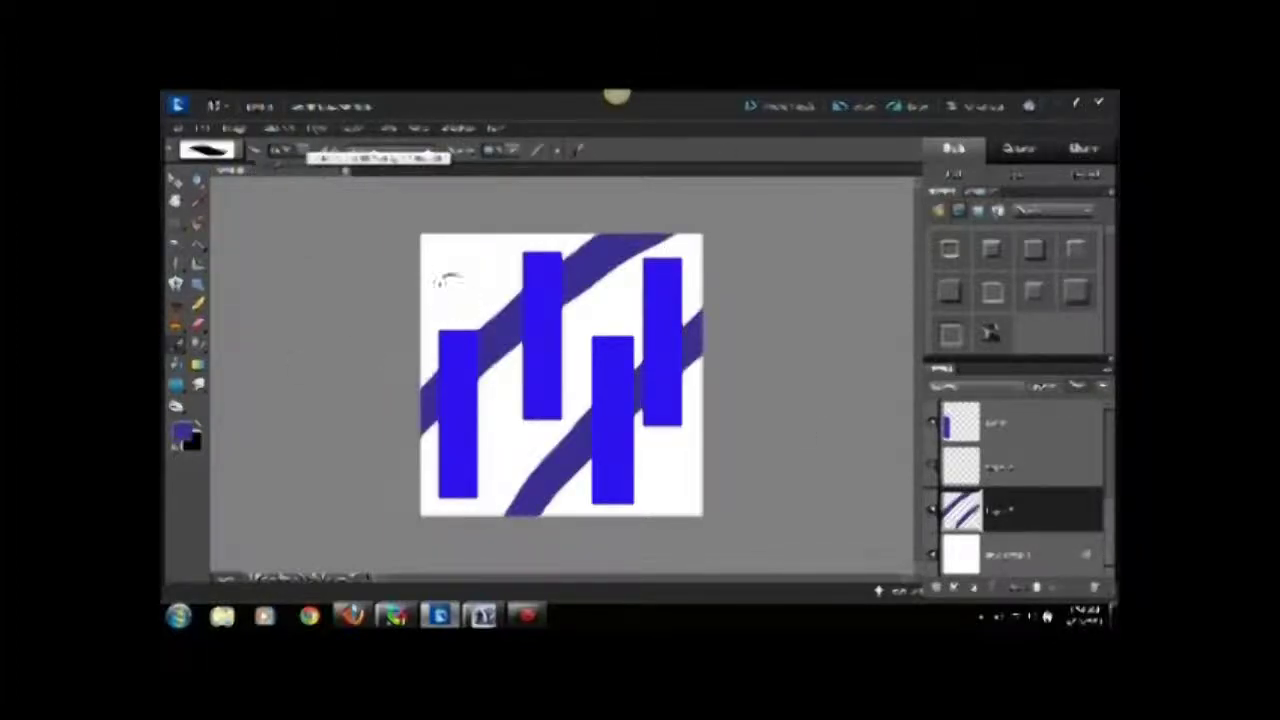
click(205, 128)
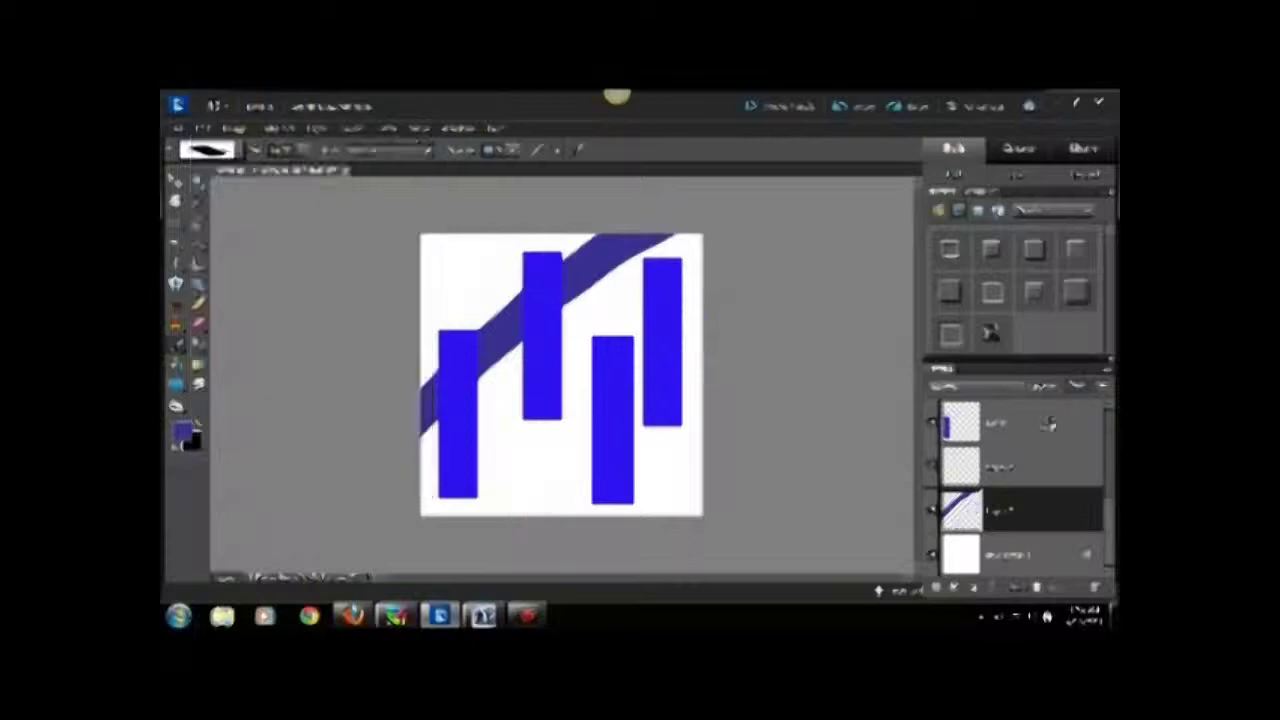
scroll(1108, 510, down, 2)
Step: On a new layer, paint a curved band from the bottom to the right edge
key(ctrl+shift+alt+n)
mouse_move(498, 515)
mouse_down()
mouse_move(530, 445)
mouse_move(702, 290)
mouse_up()
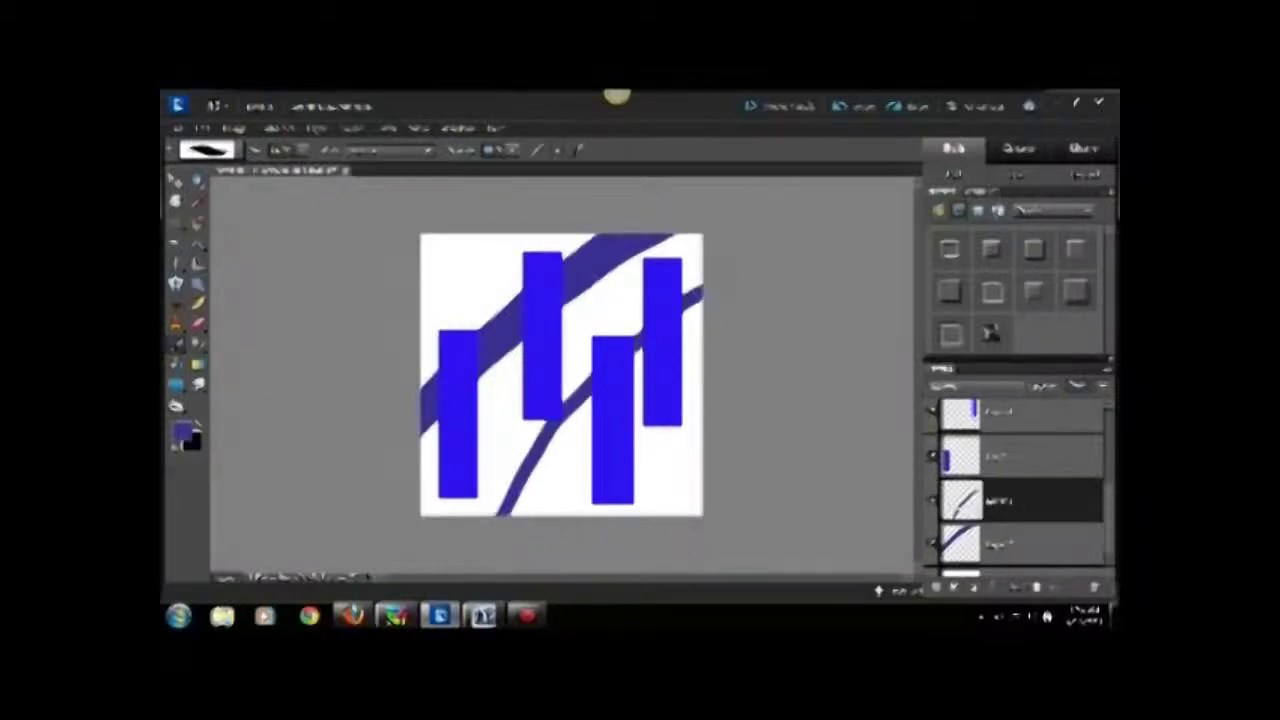
drag(538, 515, 700, 285)
drag(578, 516, 724, 255)
key(ctrl+z)
key(ctrl+z)
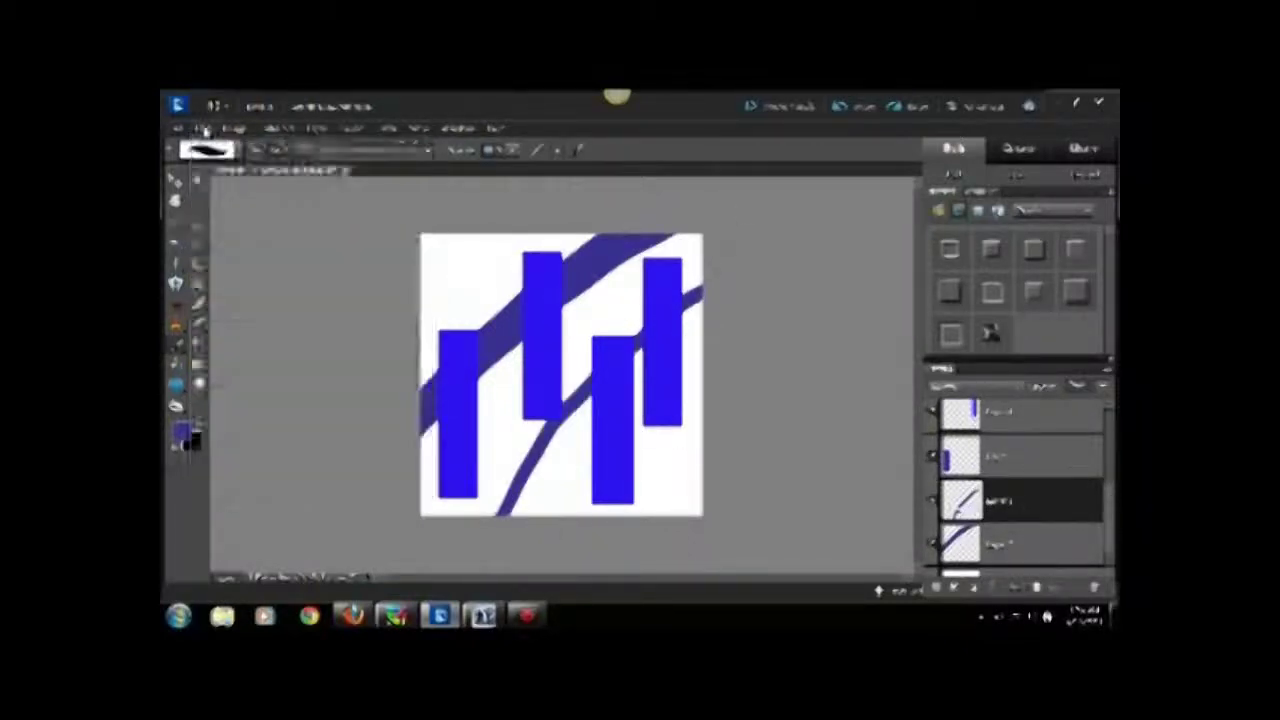
key(ctrl+z)
key(ctrl+z)
drag(525, 515, 702, 285)
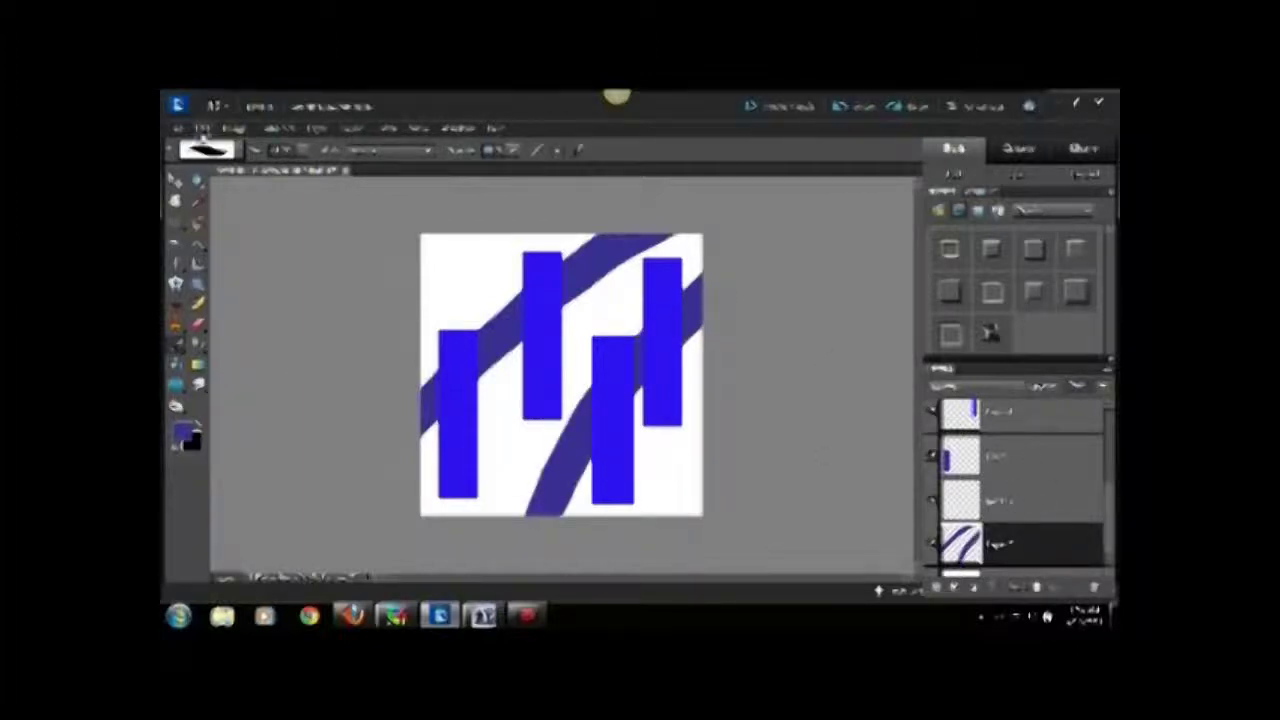
key(ctrl+z)
mouse_move(528, 515)
mouse_down()
mouse_move(614, 329)
mouse_move(705, 278)
mouse_up()
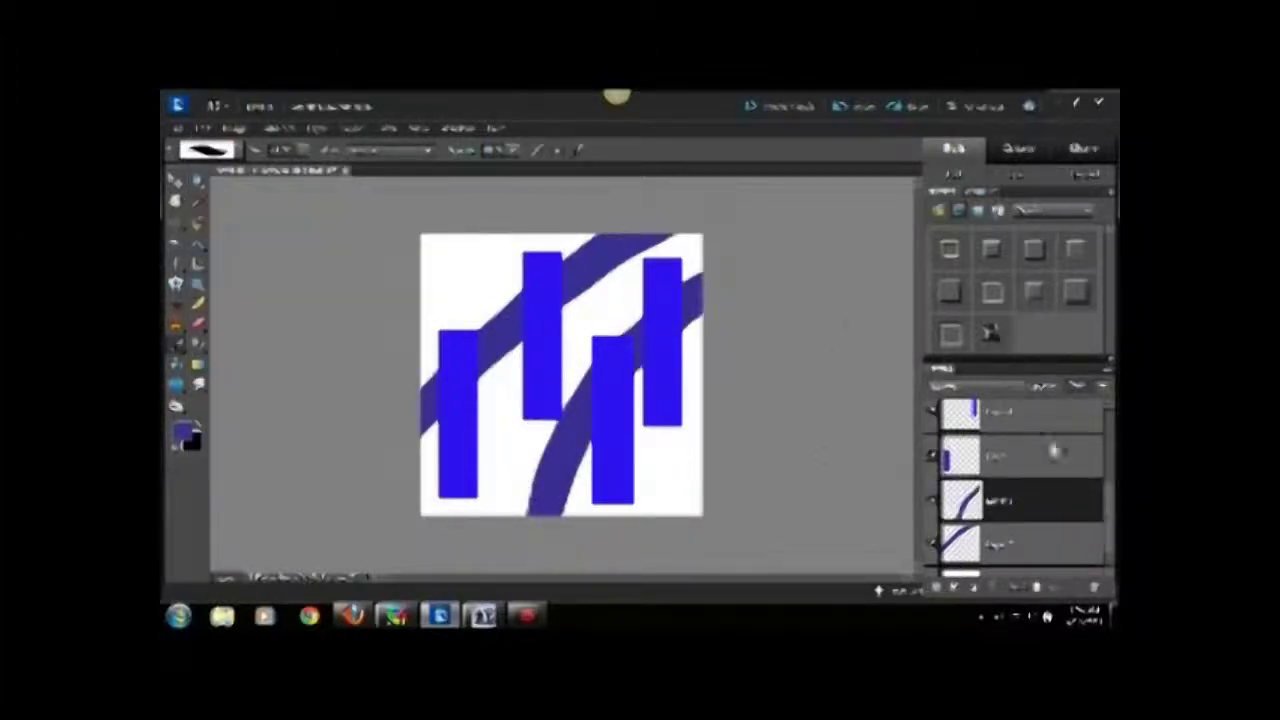
Step: Reorder the band layers among the bars and nudge the middle bar slightly up-left
drag(1012, 418, 998, 487)
drag(1111, 505, 1050, 536)
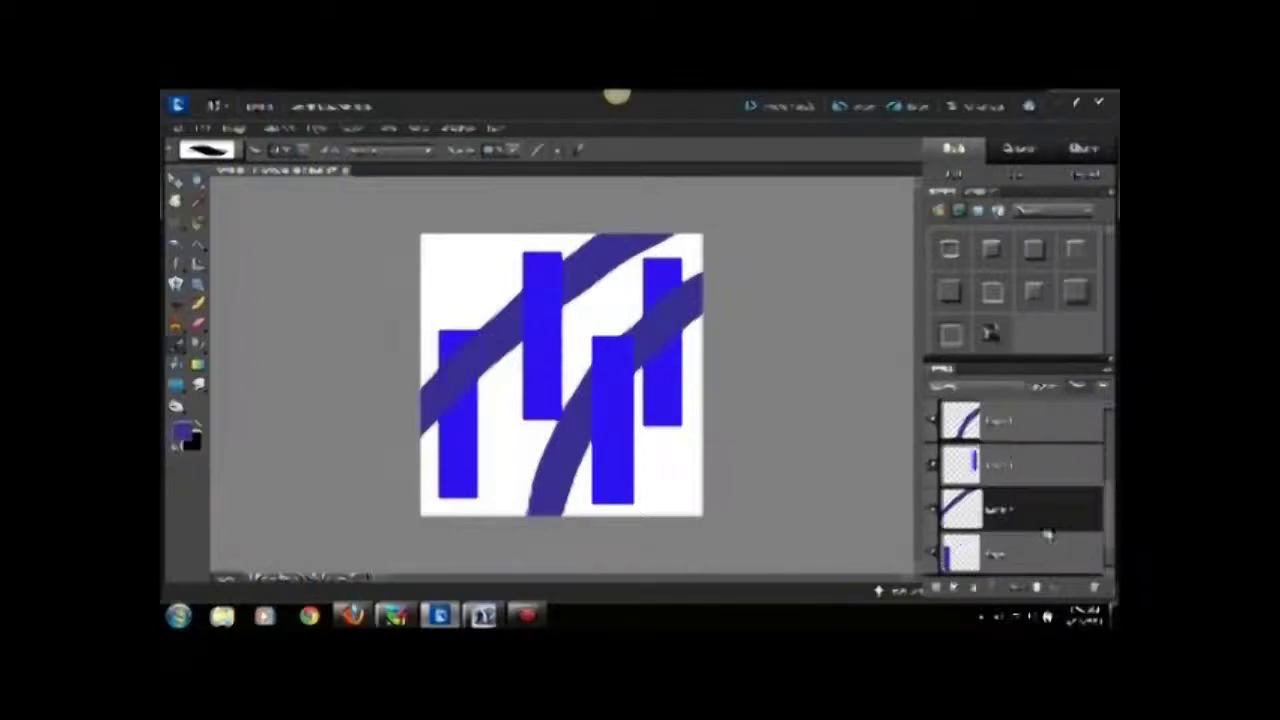
click(1000, 460)
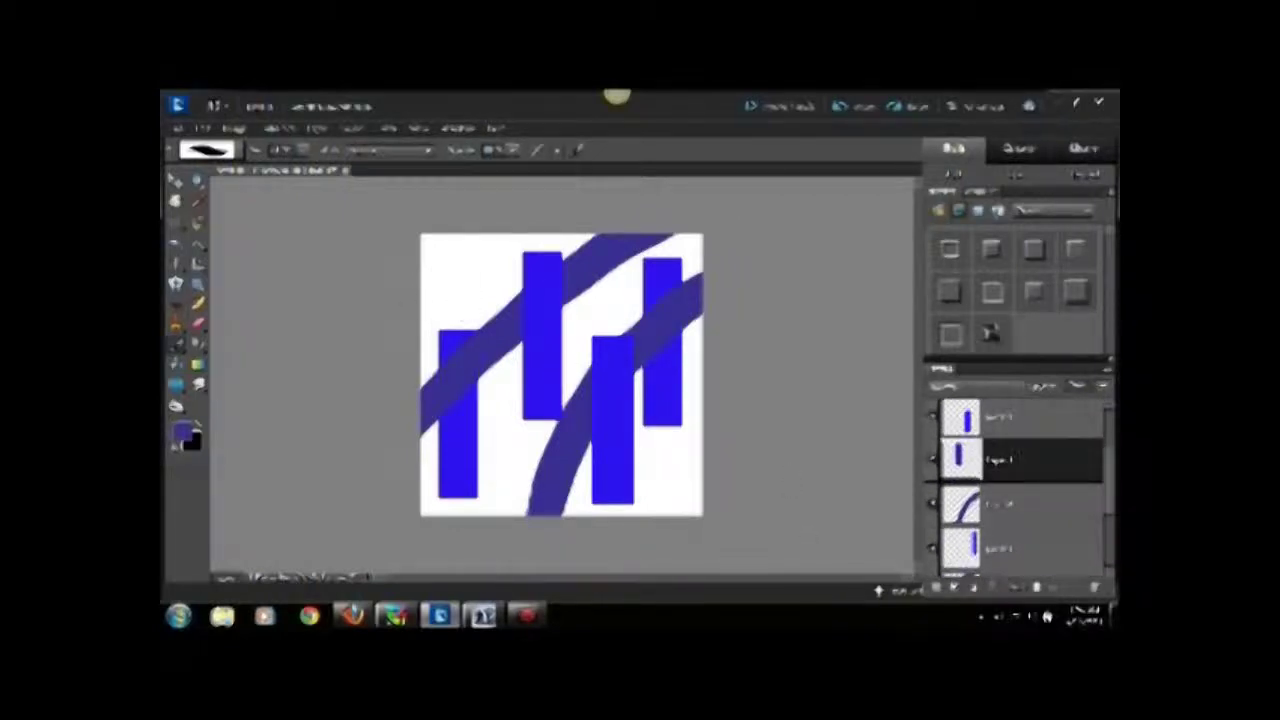
key(v)
drag(560, 365, 556, 358)
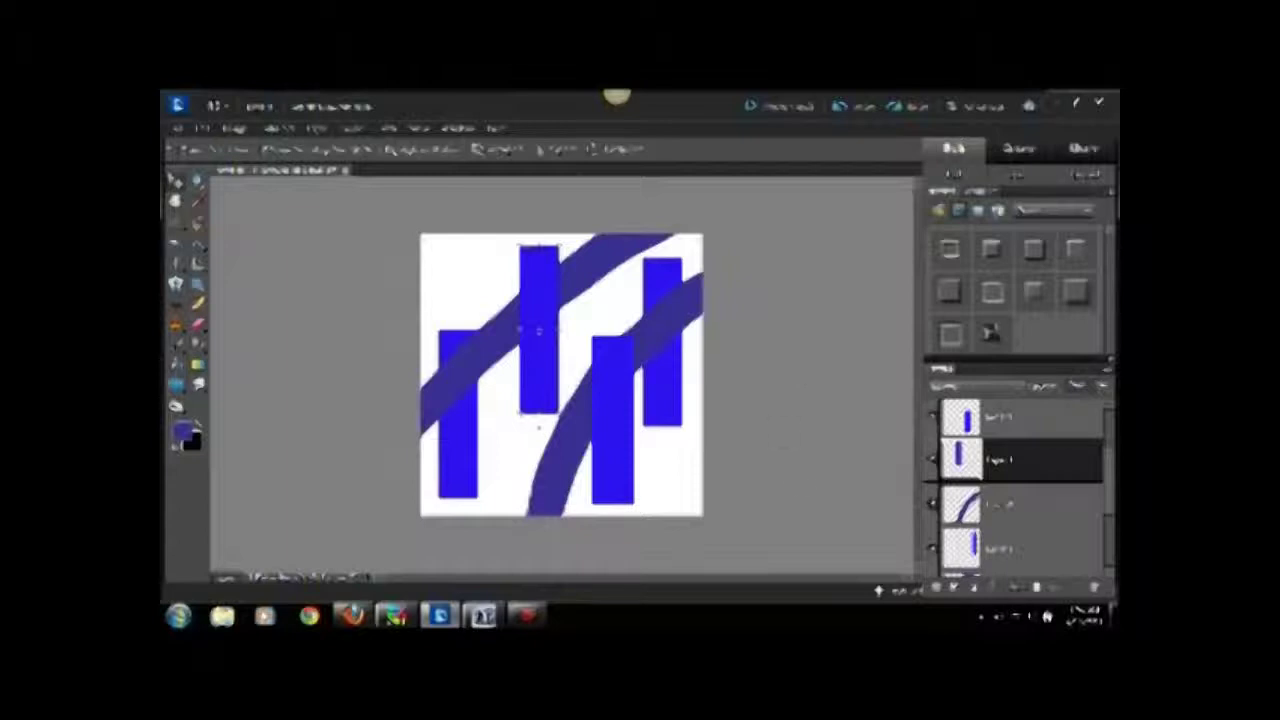
click(1040, 555)
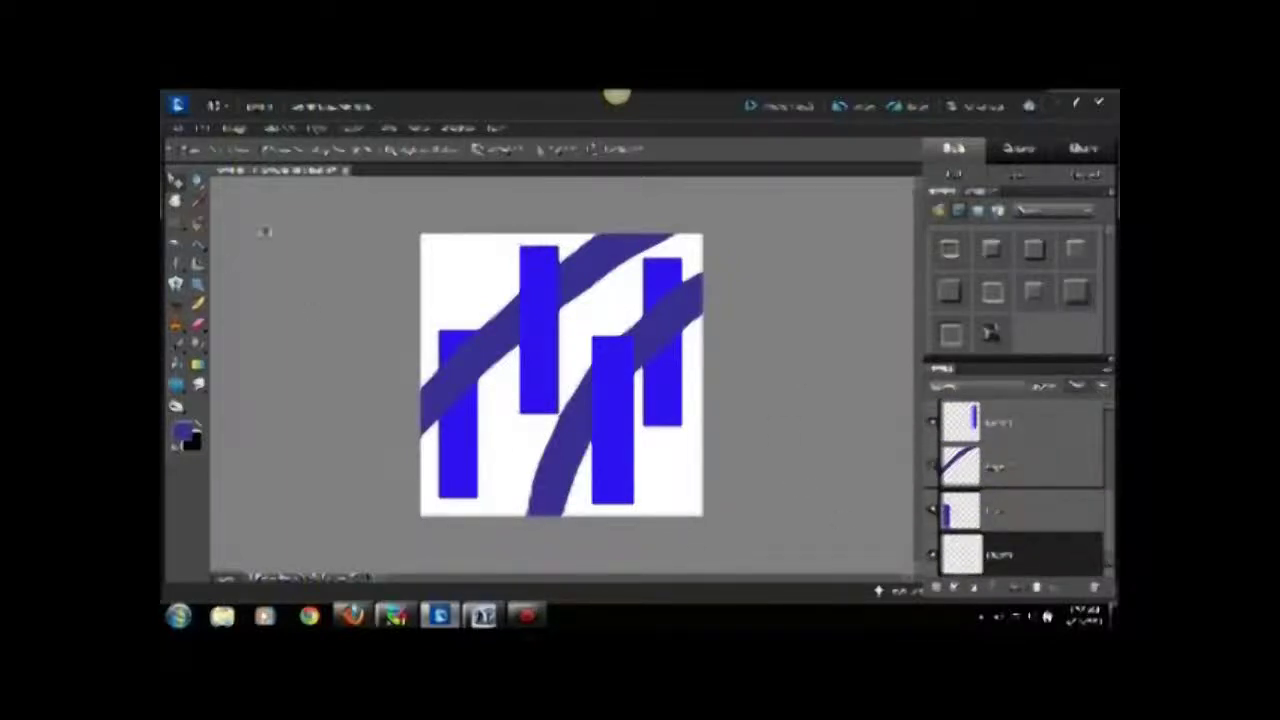
Step: Paint a soft yellow diagonal stroke with a soft brush
key(b)
click(240, 152)
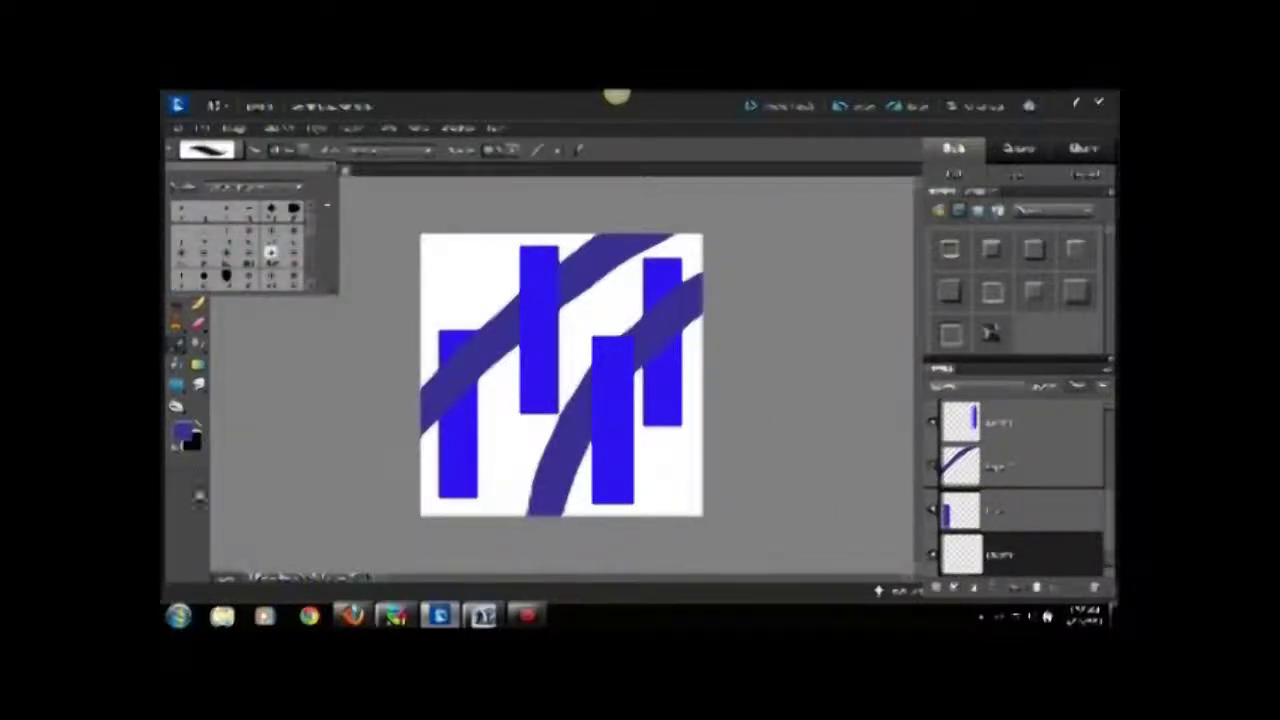
click(183, 432)
click(649, 257)
click(780, 200)
drag(445, 490, 690, 245)
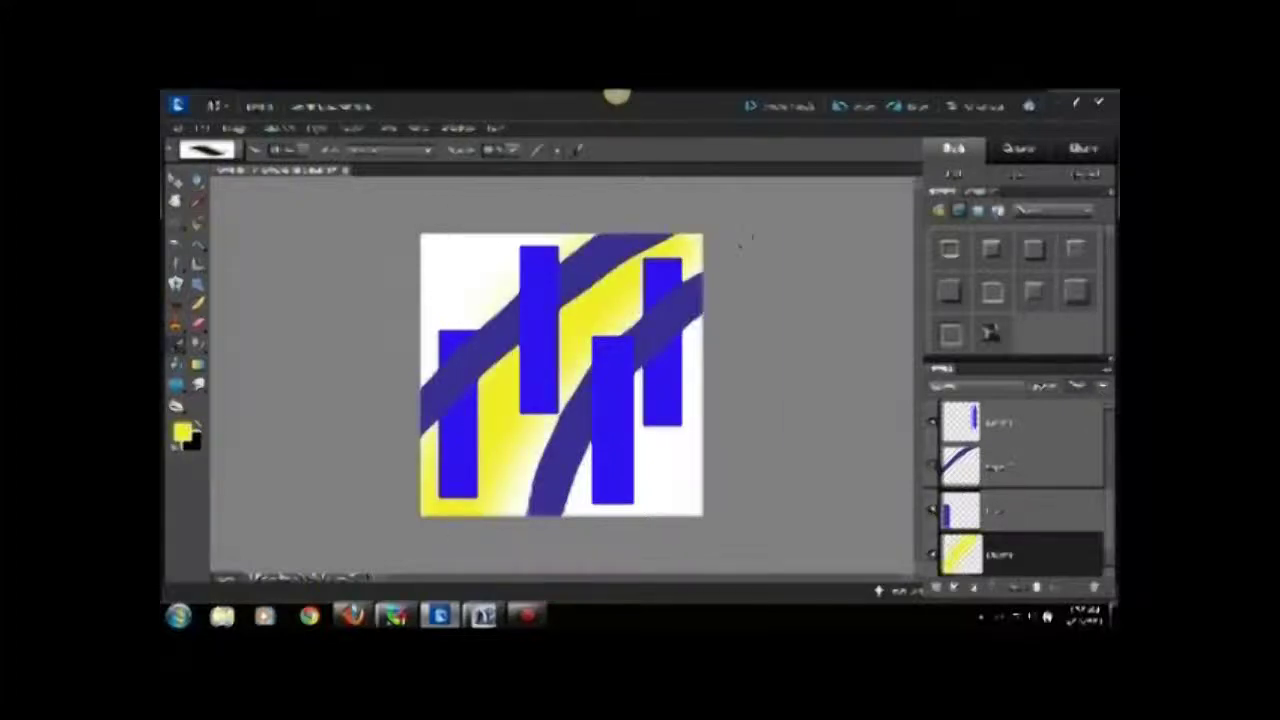
Step: Paint soft orange across the bottom-right of the canvas
click(183, 432)
click(643, 235)
click(775, 200)
click(665, 478)
click(228, 148)
click(250, 170)
drag(690, 360, 665, 500)
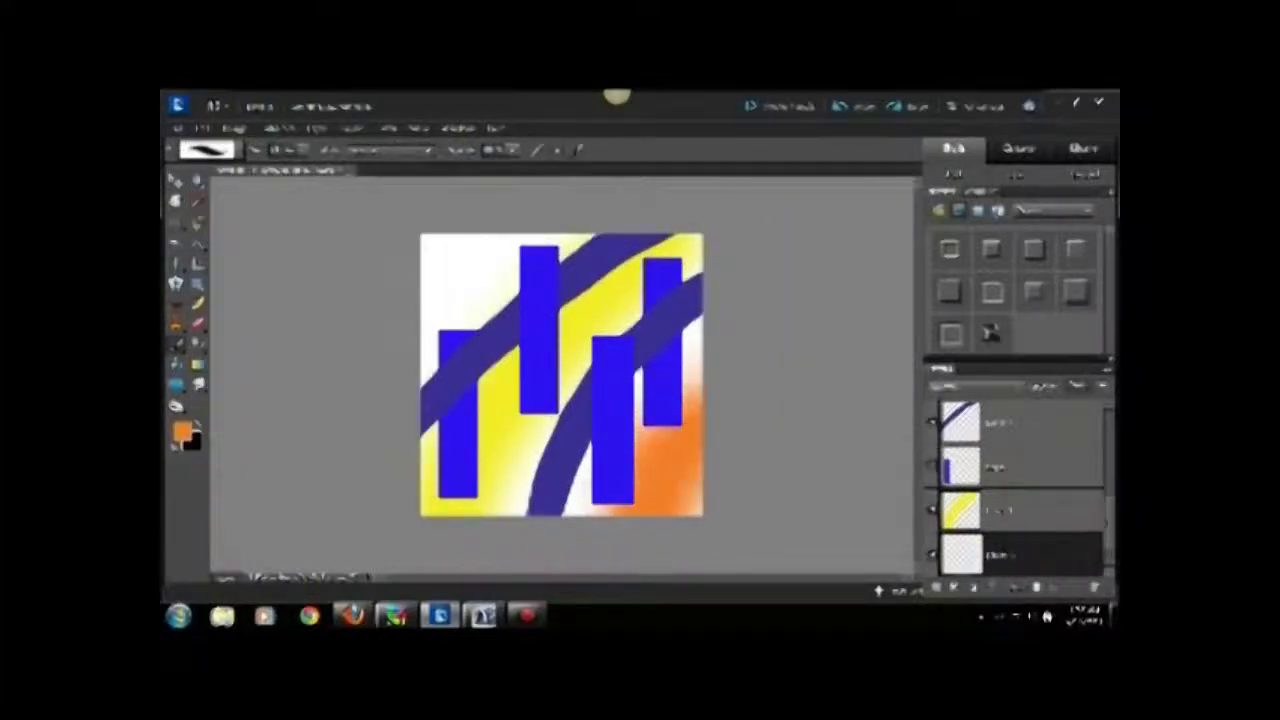
click(1030, 510)
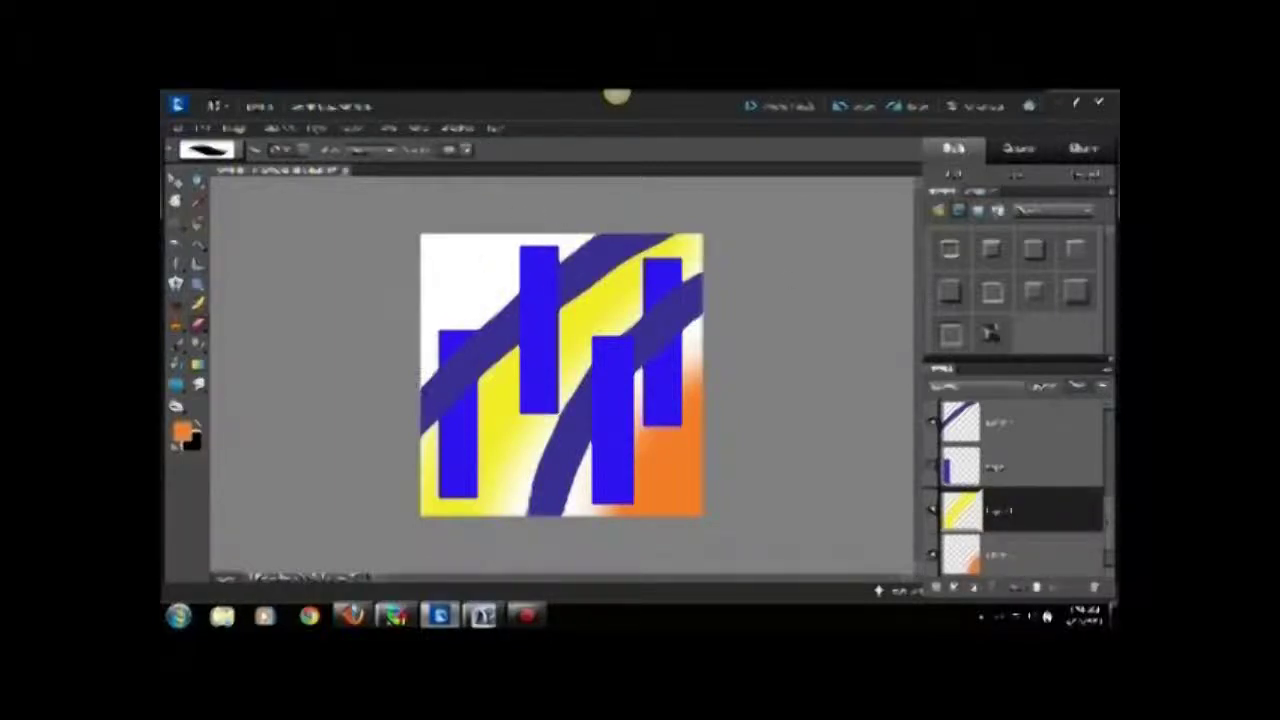
Step: Paint a pale-yellow glow at the top-left on a new layer with a soft brush
click(183, 432)
click(670, 390)
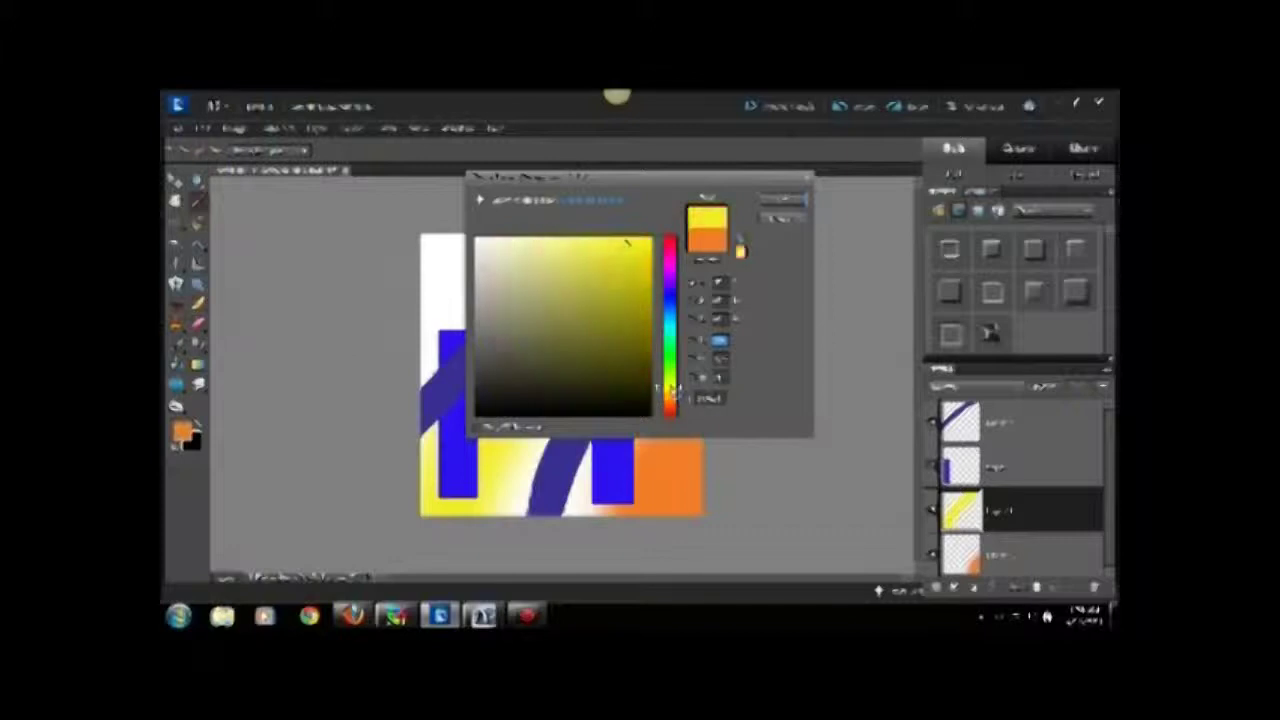
click(527, 247)
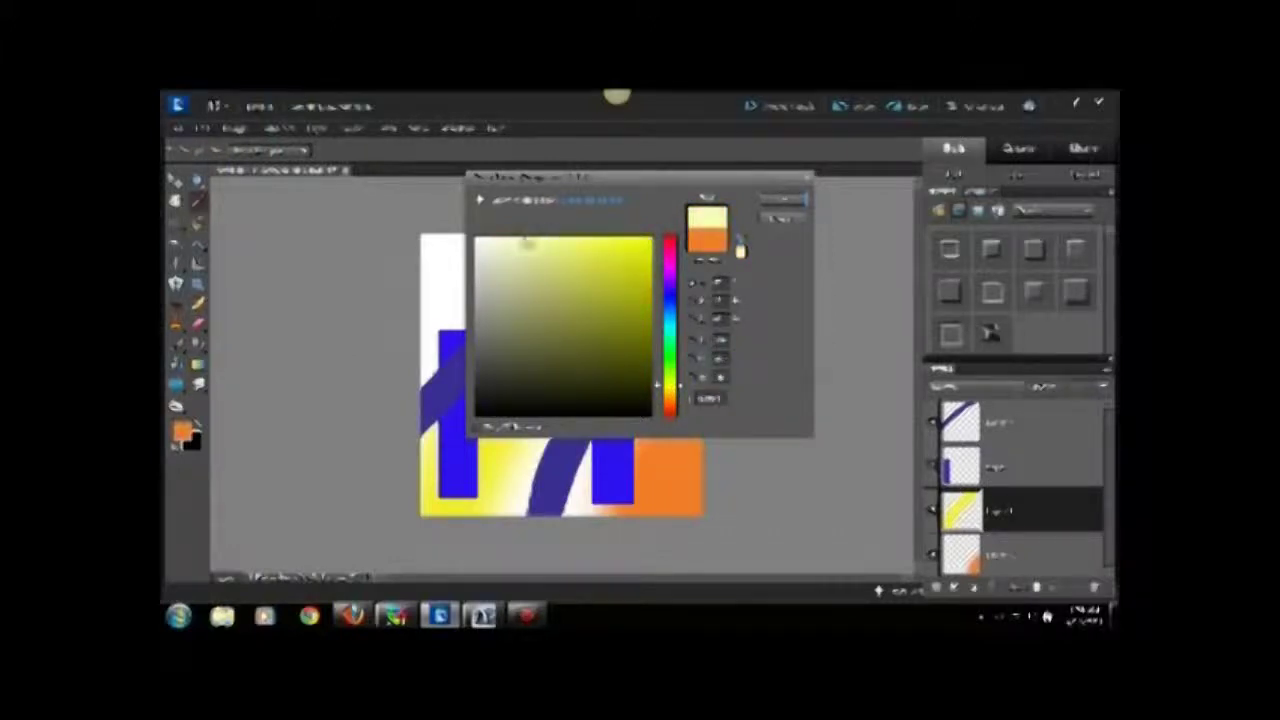
click(783, 200)
click(208, 150)
click(275, 258)
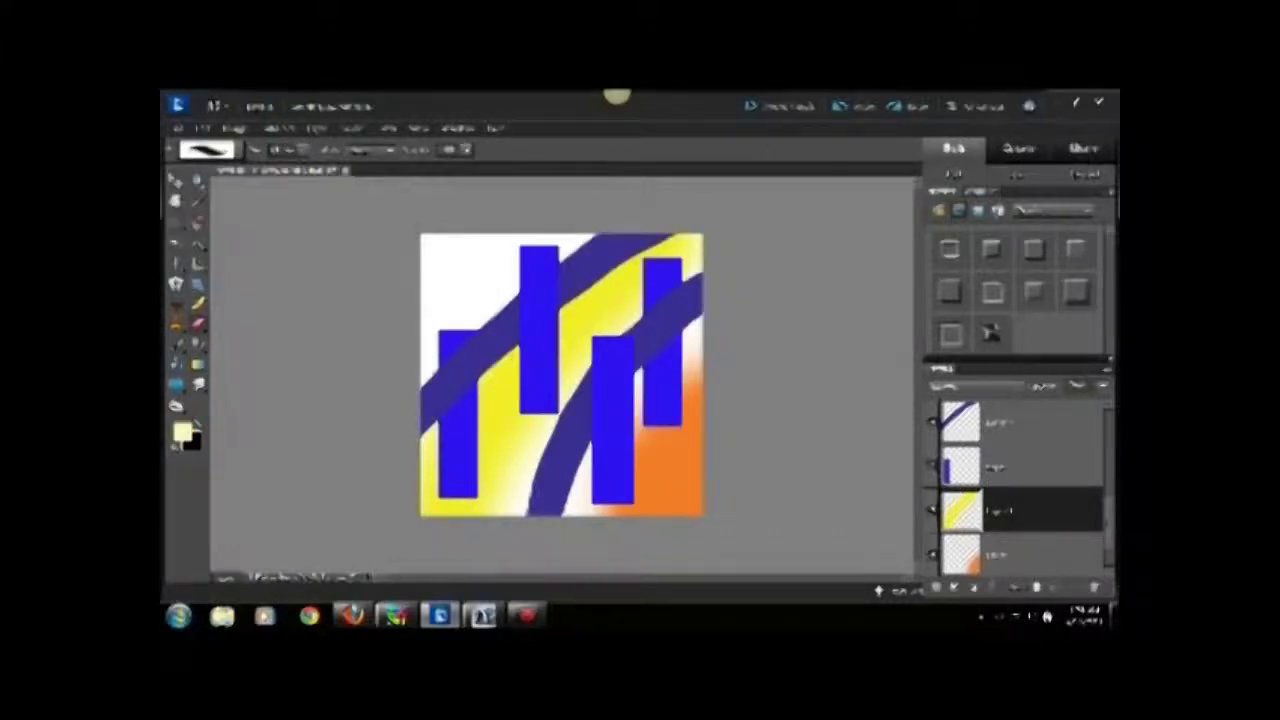
click(936, 590)
drag(444, 250, 455, 285)
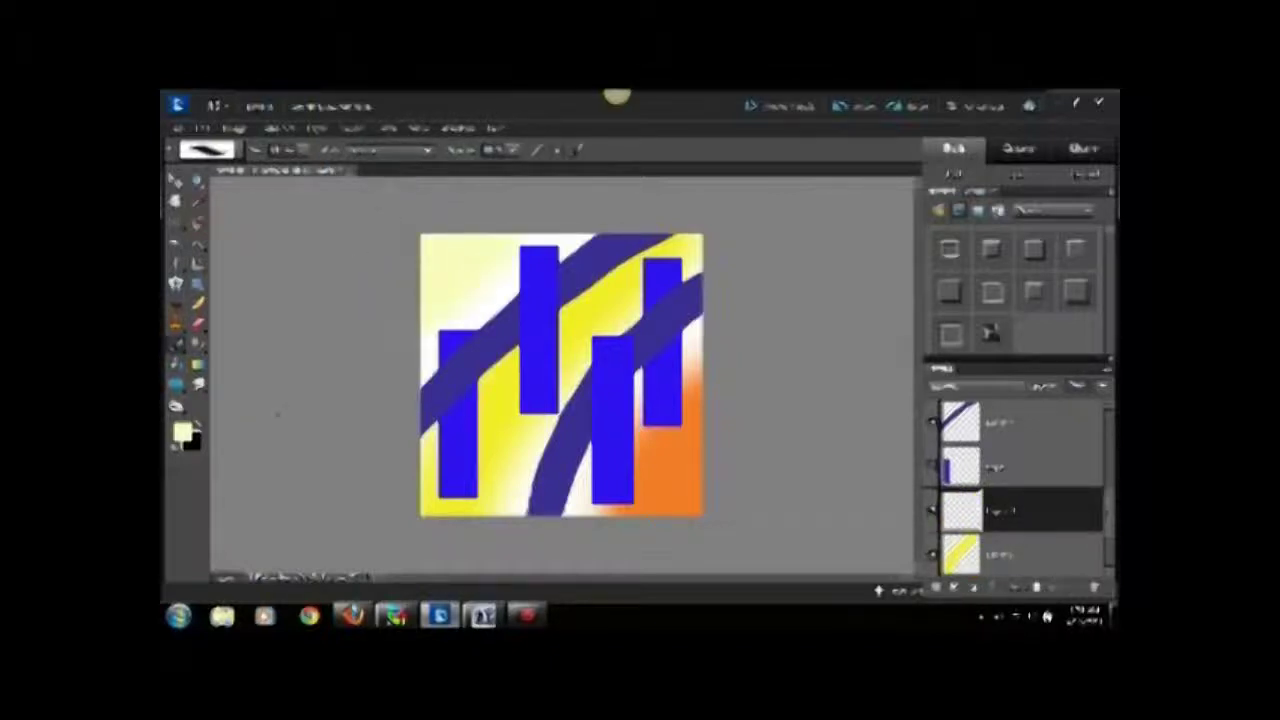
scroll(1112, 515, up, 2)
Step: Select the tall middle bar's layer, deselect, and fill it with a vertical gradient
click(1030, 508)
key(ctrl+a)
click(352, 128)
click(385, 292)
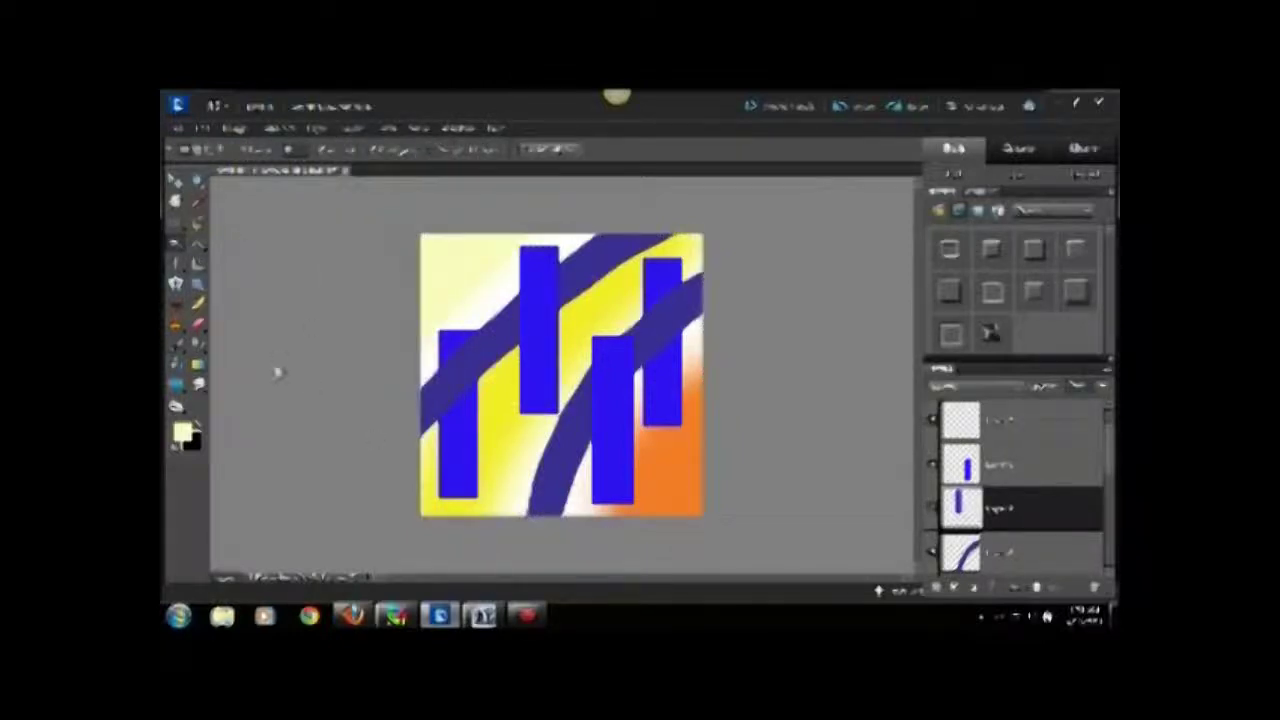
key(g)
drag(537, 250, 537, 375)
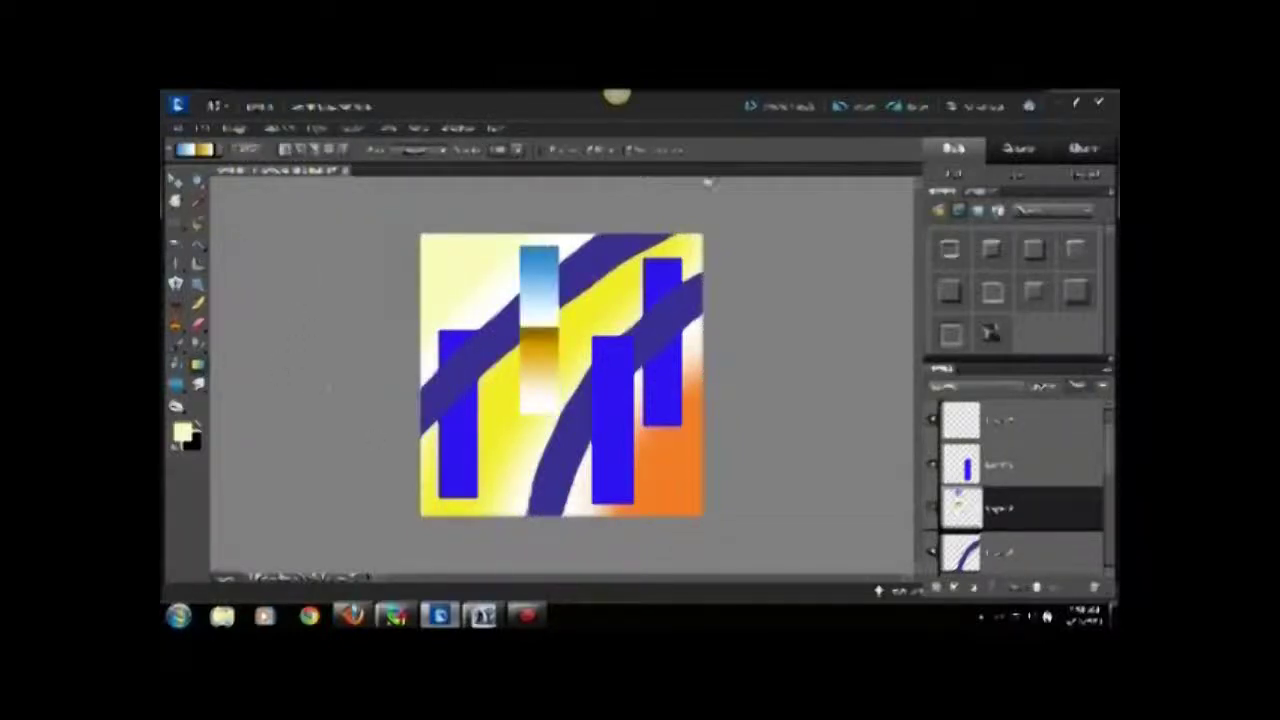
Step: Edit the gradient stops and refill the bar horizontally, blue to white to orange edge
click(208, 150)
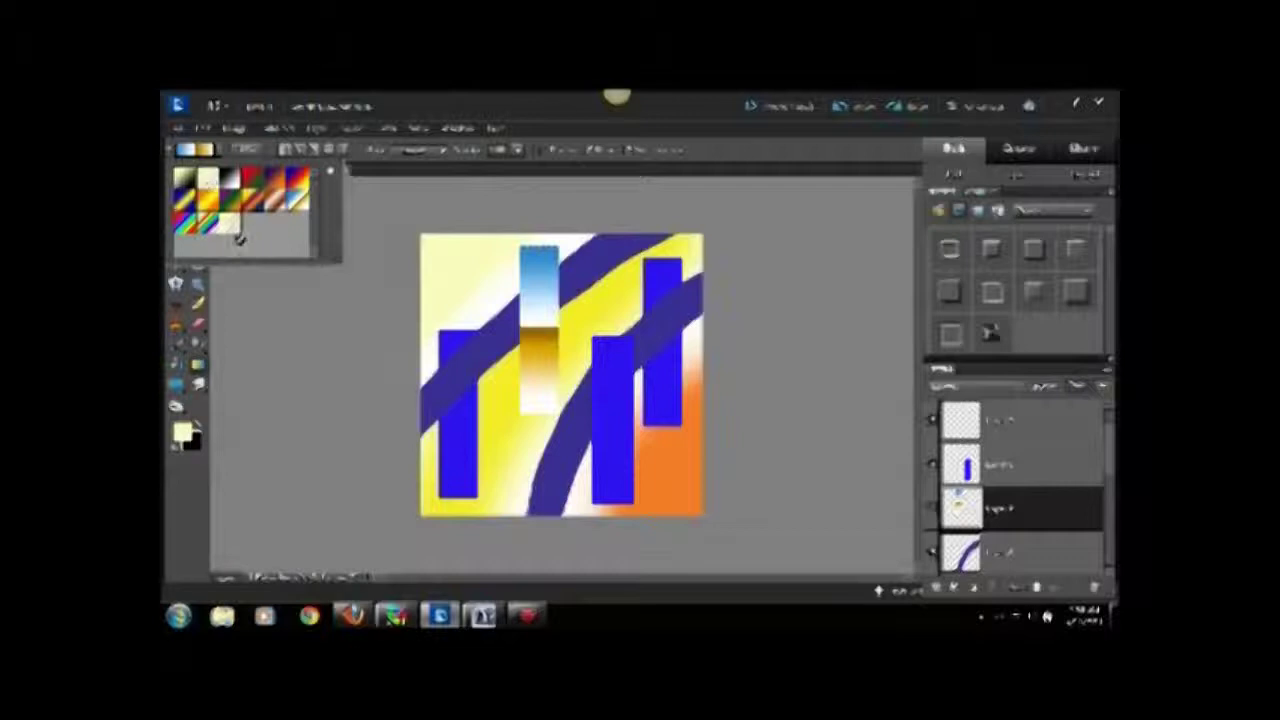
click(245, 150)
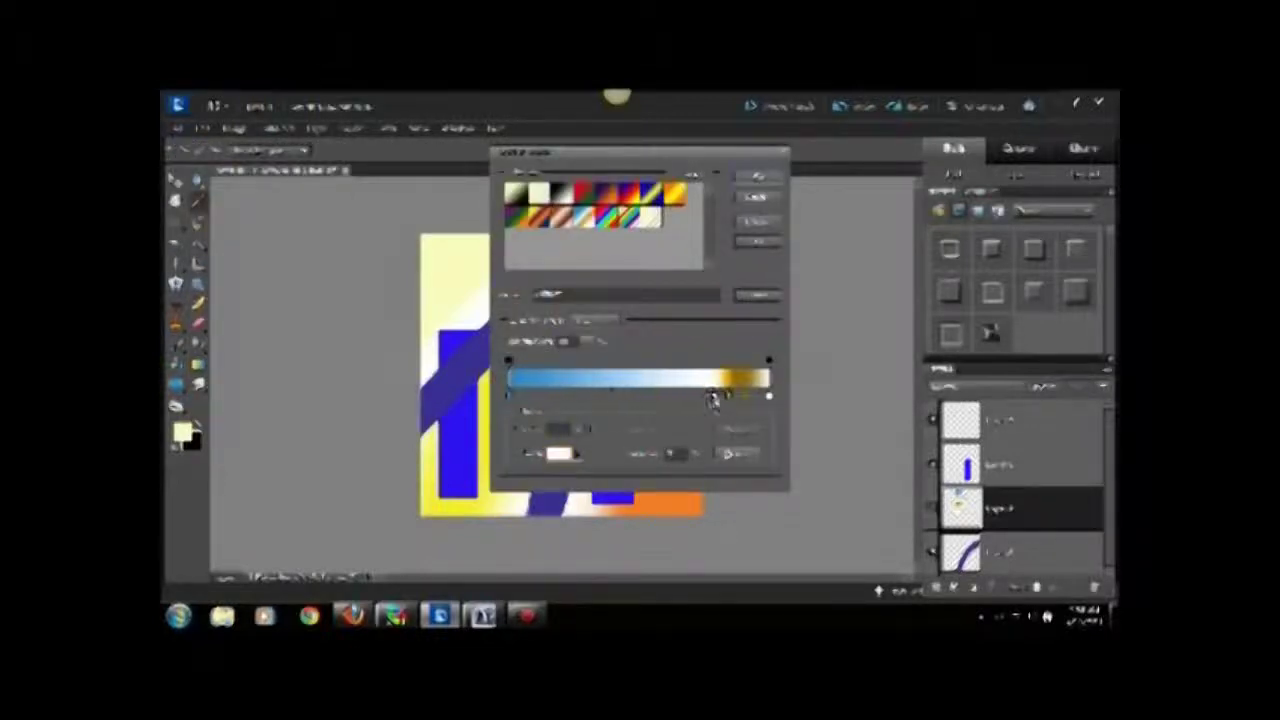
click(757, 177)
drag(520, 341, 585, 338)
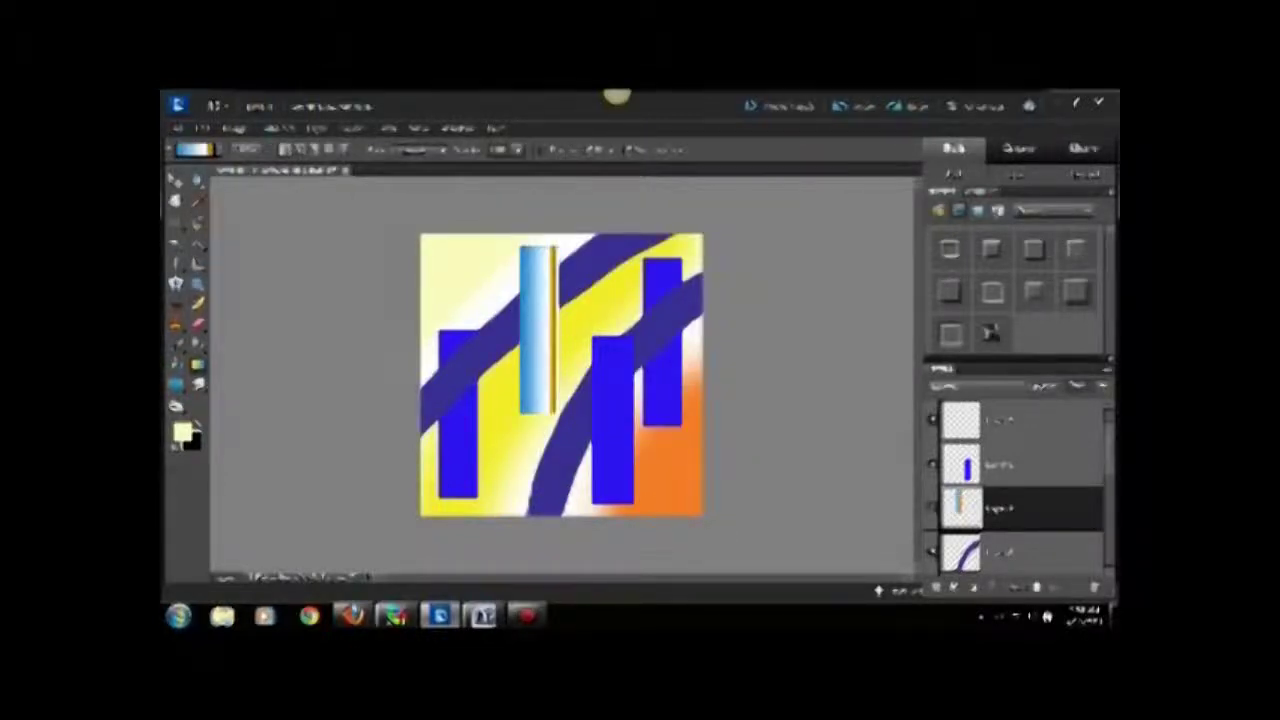
key(alt+bracketright)
key(v)
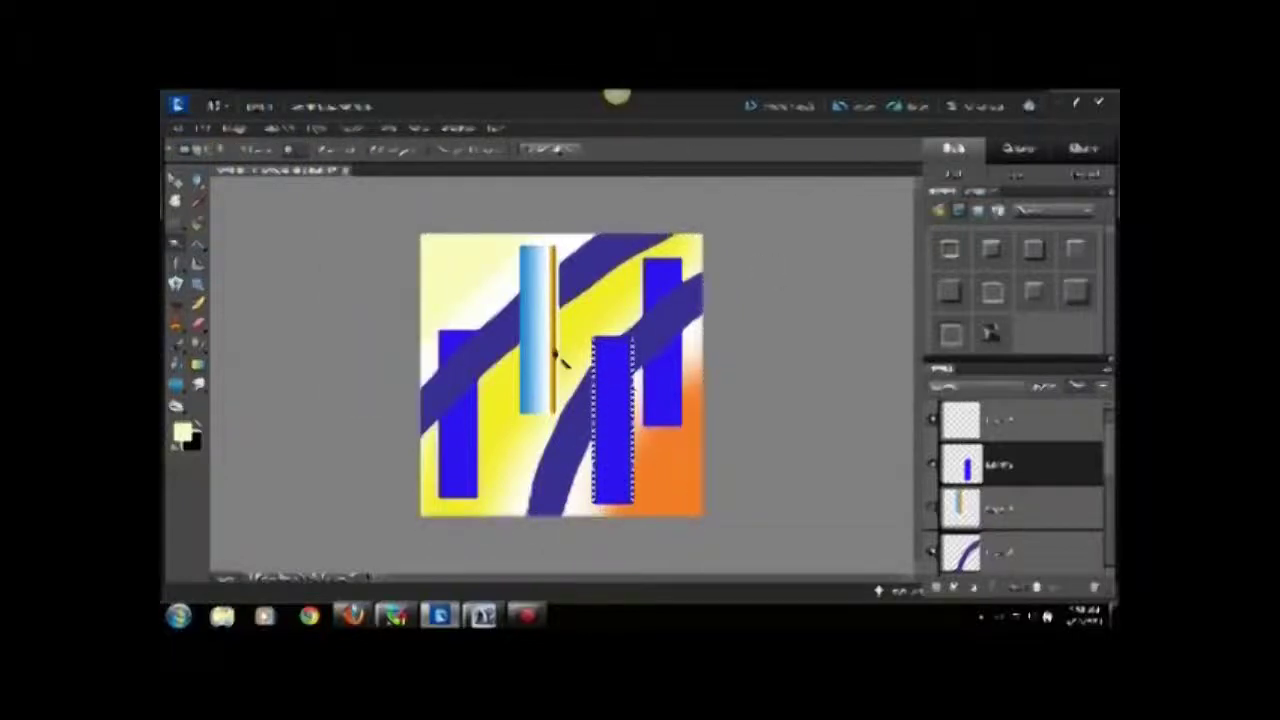
Step: Brush lighter diagonal streaks, then a mottled texture, into the lower centre-right blue bar
click(176, 405)
click(260, 400)
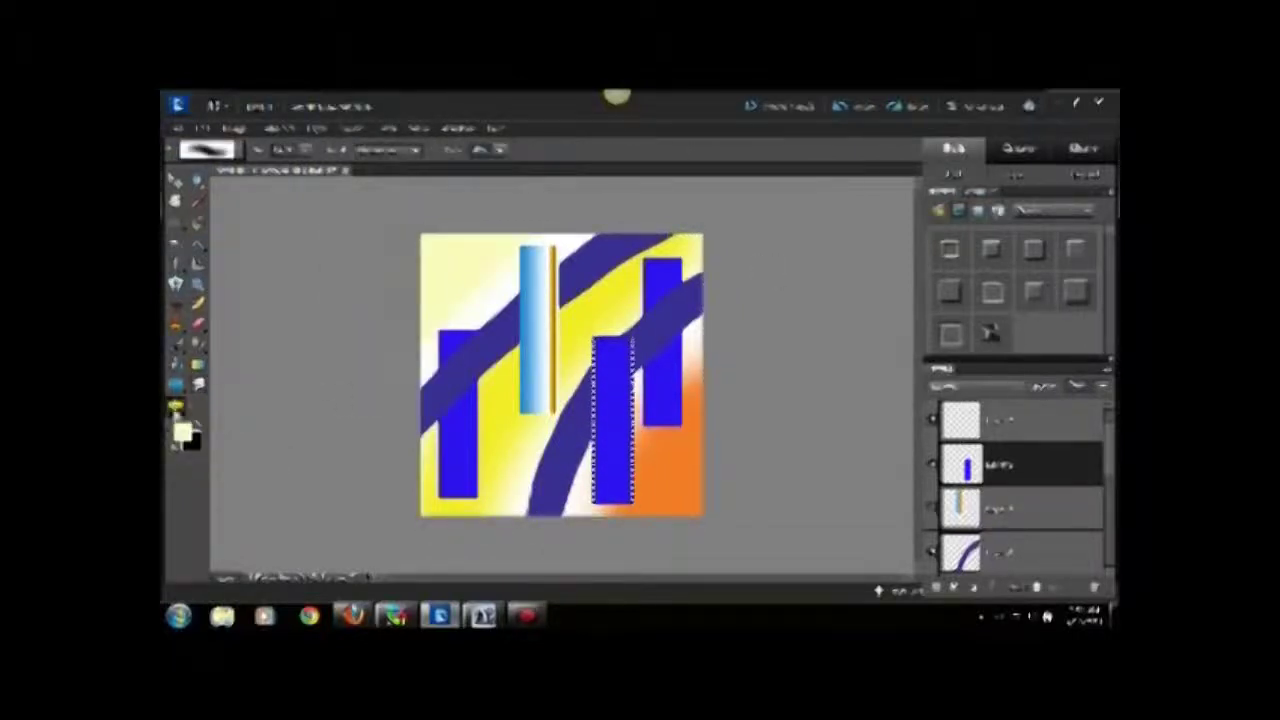
drag(612, 350, 612, 415)
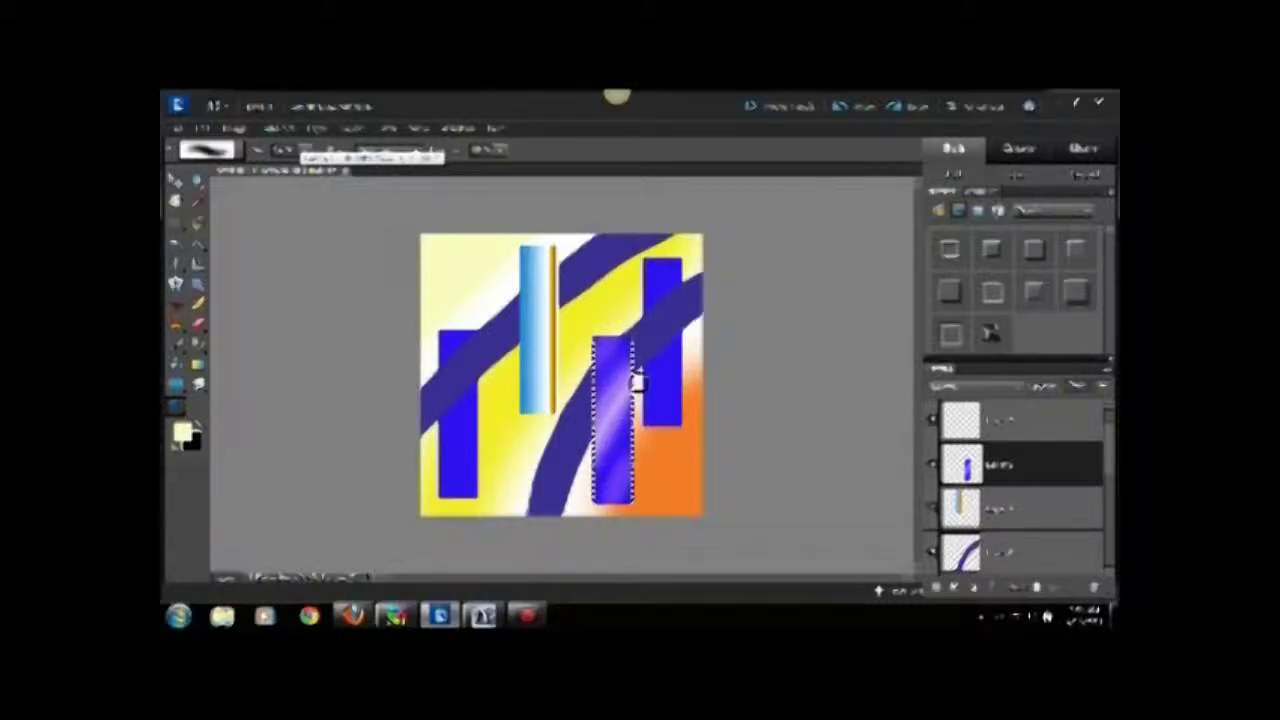
click(177, 405)
click(228, 447)
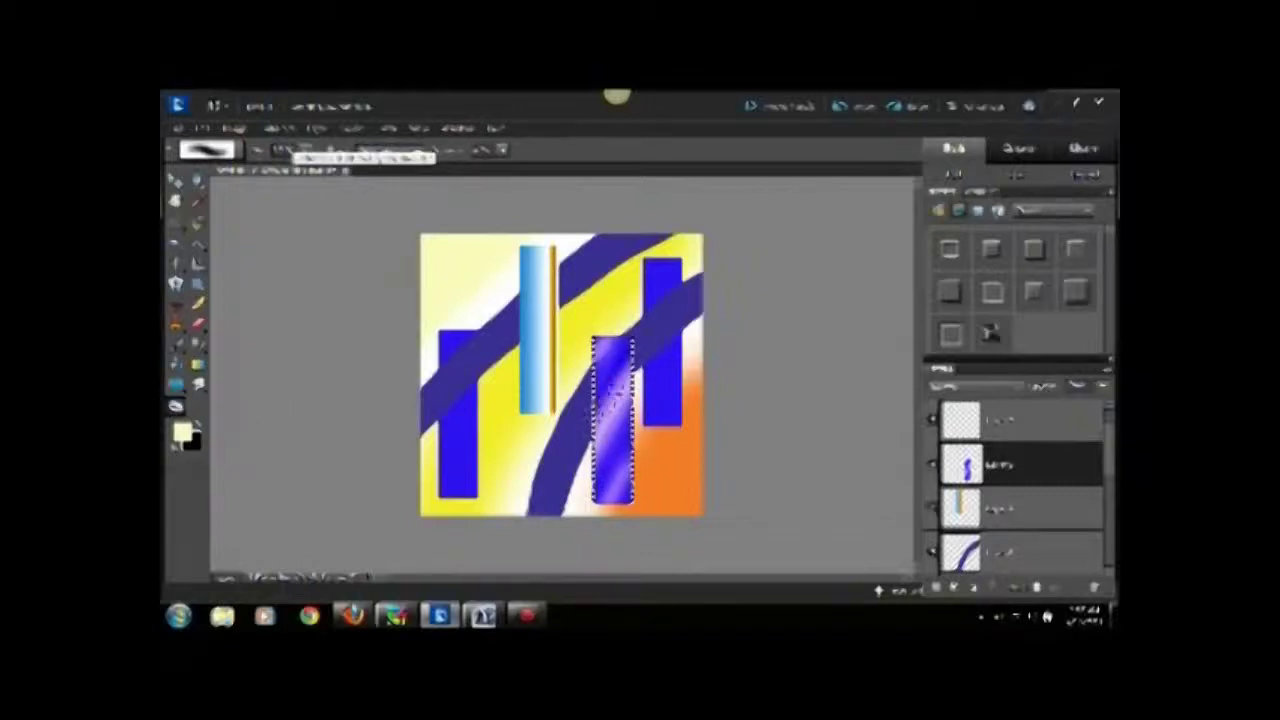
drag(616, 462, 611, 439)
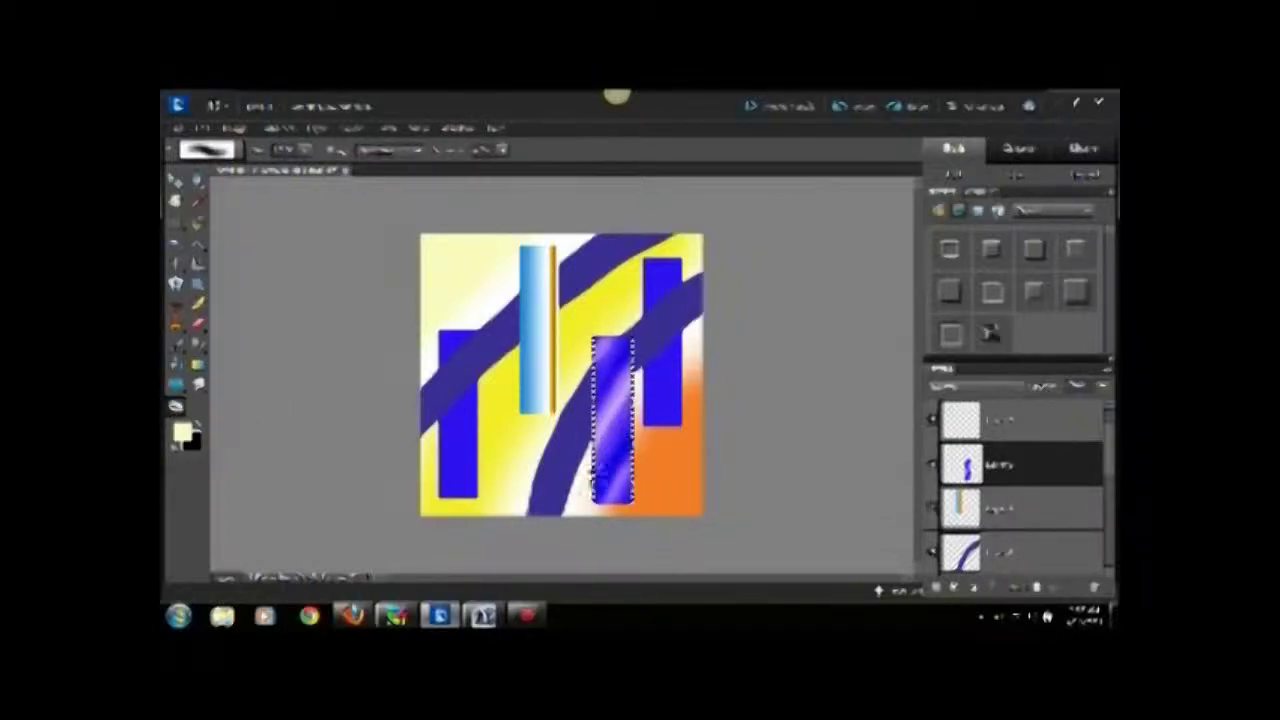
Step: Dismiss the warning and load the left blue bar's layer as a selection
click(593, 445)
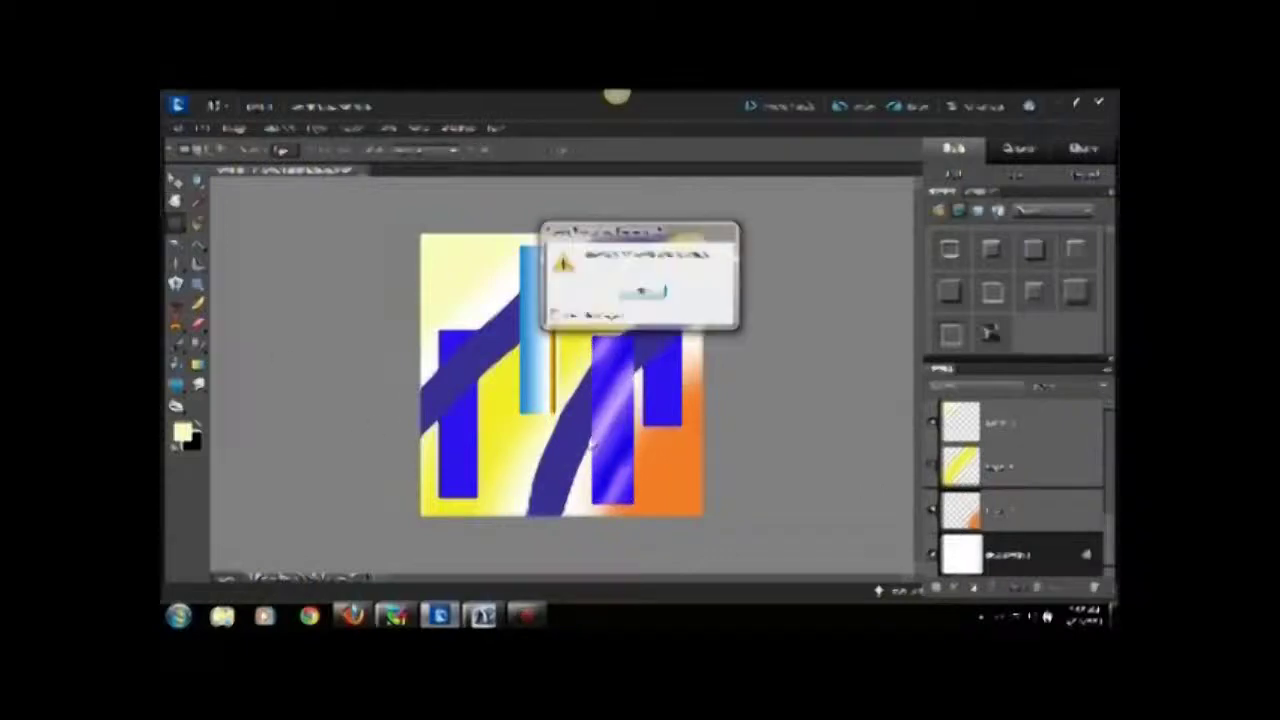
click(662, 292)
click(1032, 488)
key(ctrl+a)
click(350, 128)
click(370, 180)
Step: Stroke a thick black outline around the left bar with Edit > Stroke (Outline) Selection
click(209, 423)
click(205, 128)
click(260, 300)
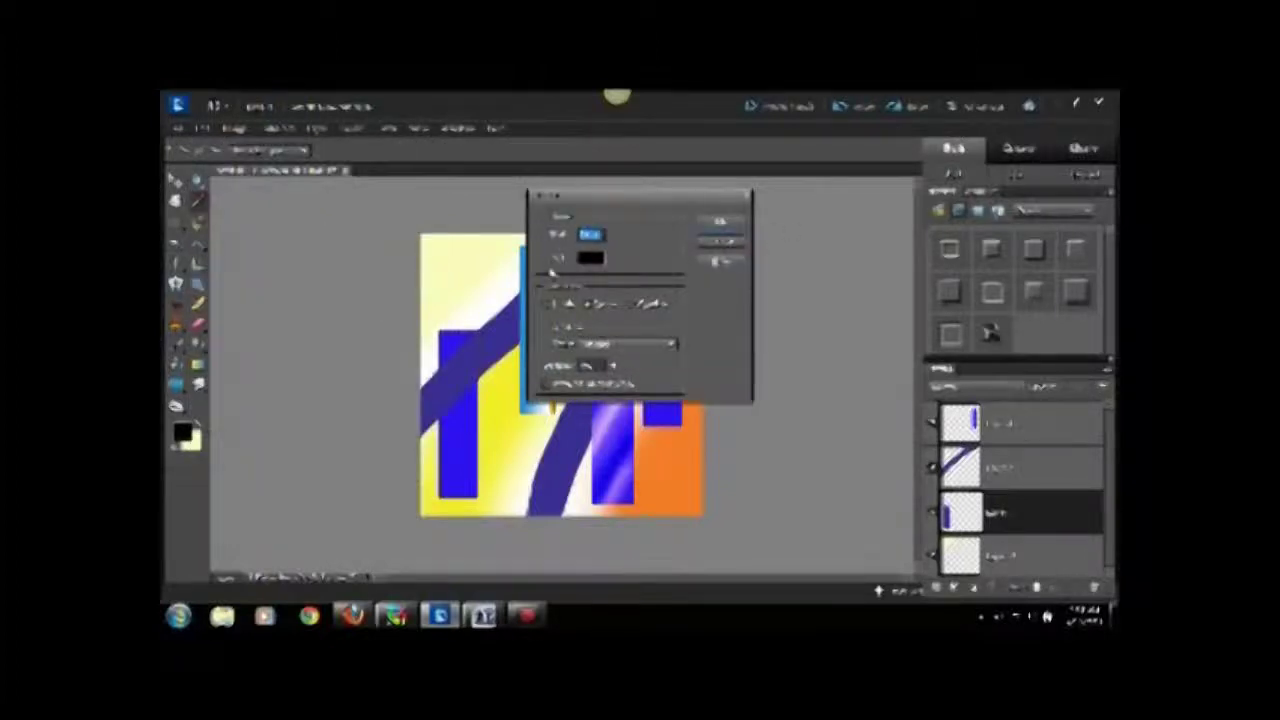
key(Return)
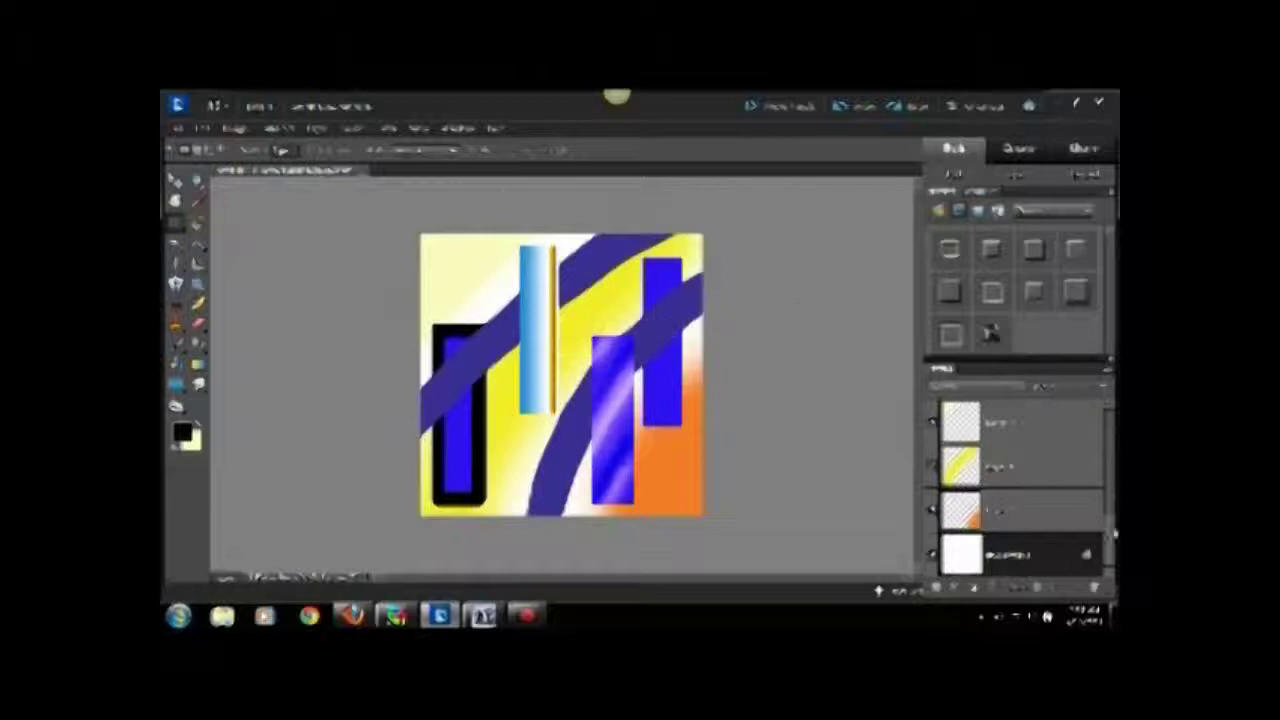
key(ctrl+a)
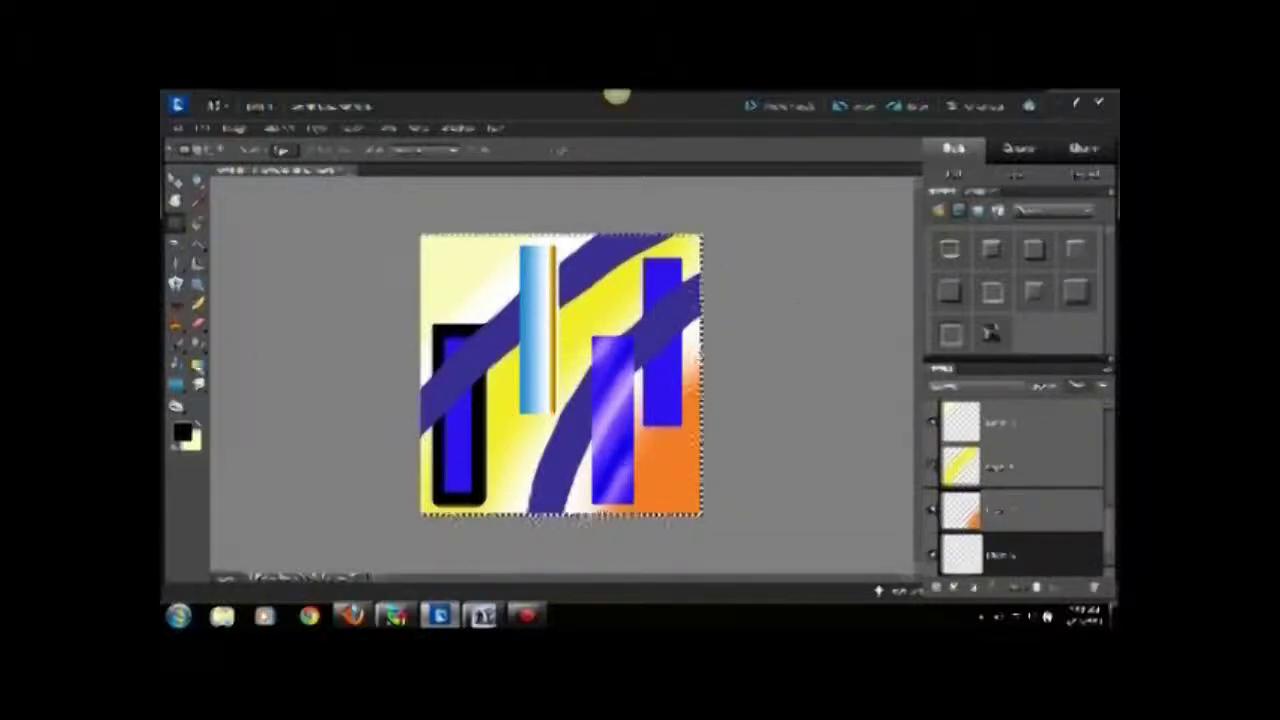
Step: Render grey clouds on the Background layer and move that layer to third place
click(182, 432)
click(785, 200)
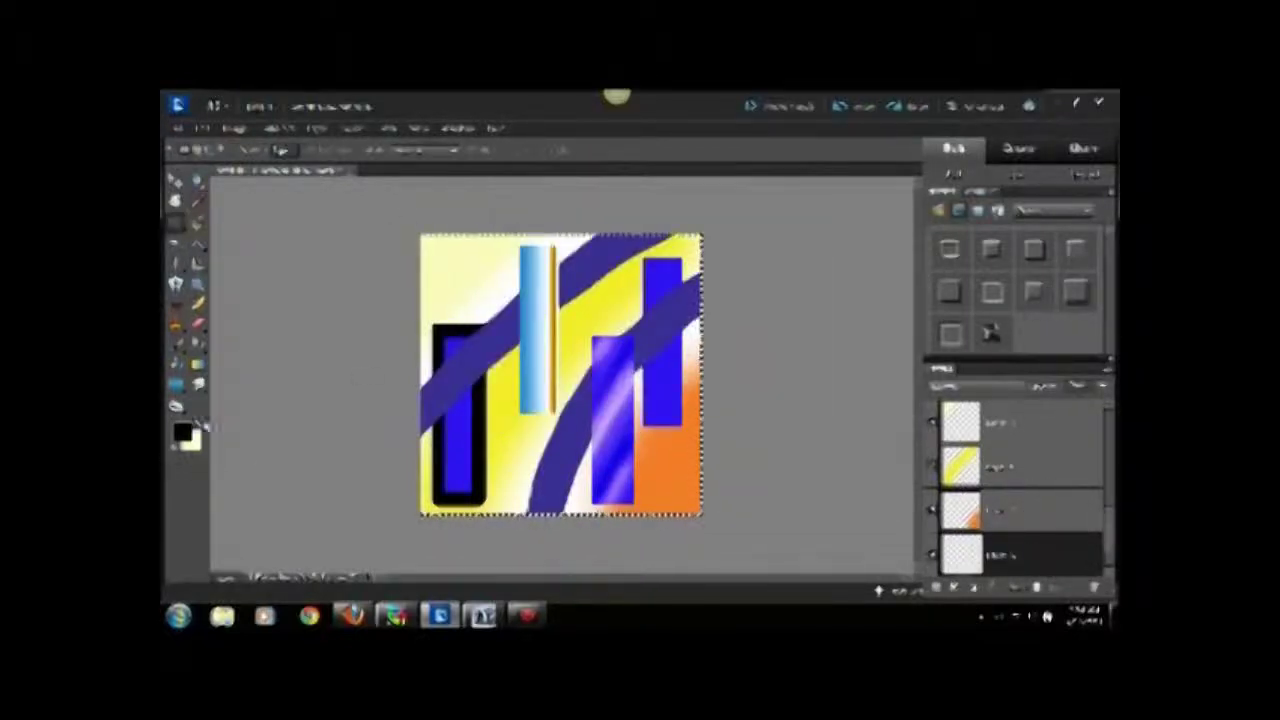
click(383, 127)
click(529, 340)
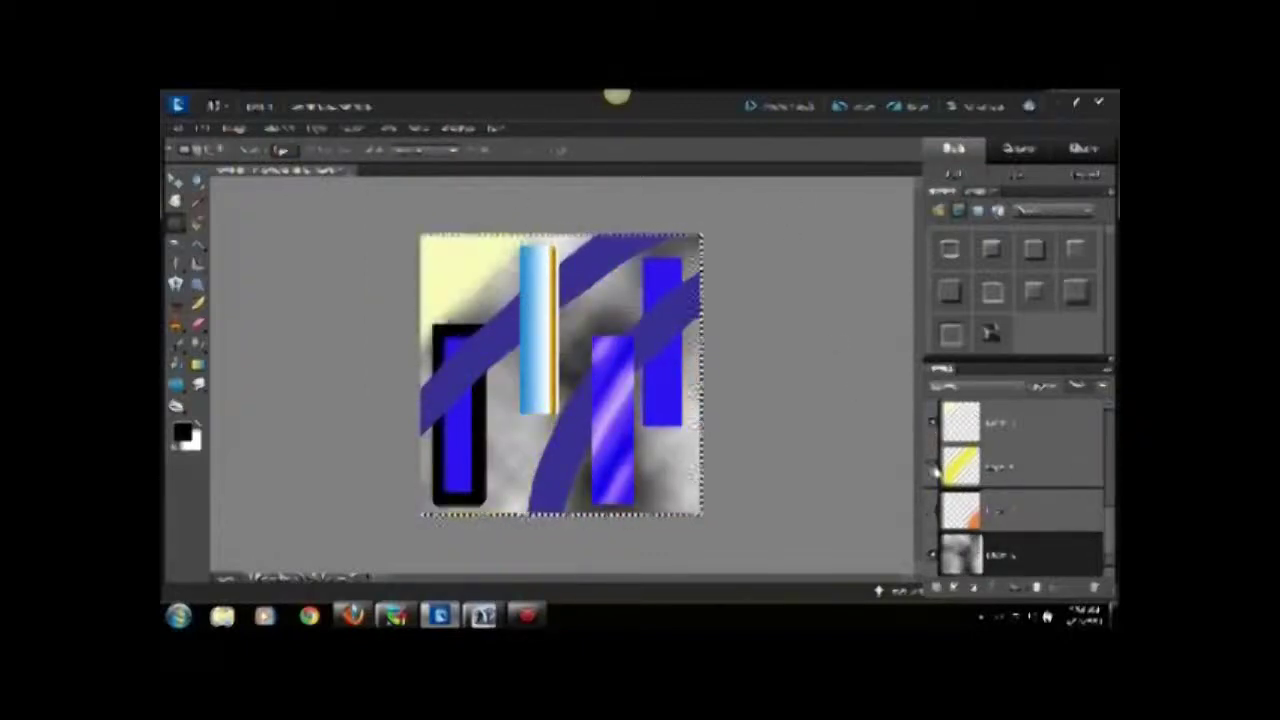
drag(960, 555, 1000, 415)
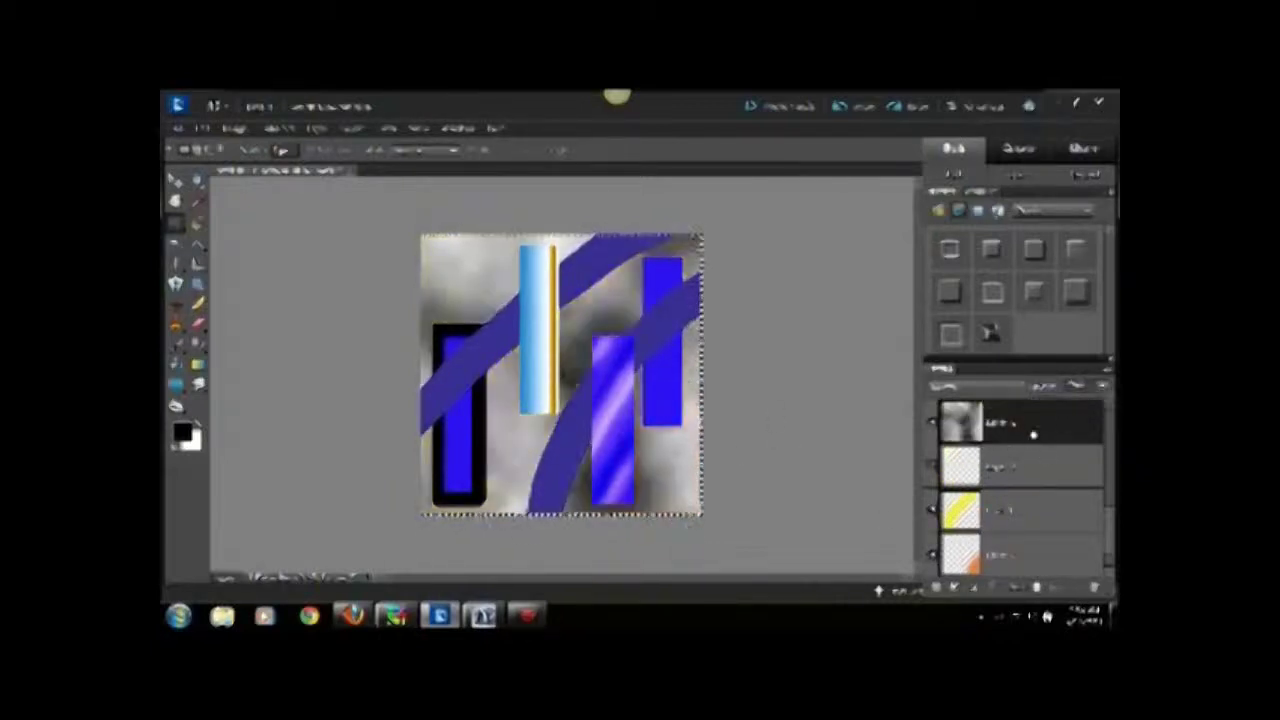
drag(1000, 420, 1000, 505)
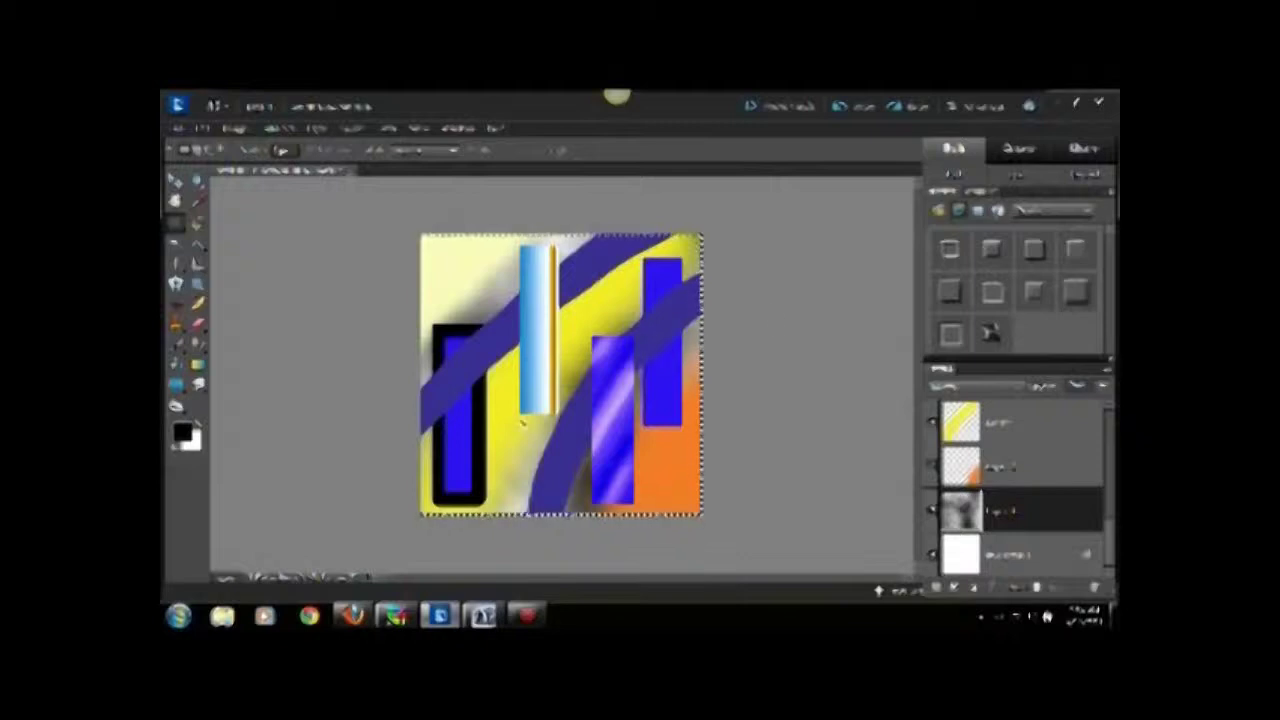
Step: Apply a Filter Gallery texture with a chosen texture and light direction to the upper diagonal stripe
scroll(1010, 480, up, 2)
click(1010, 500)
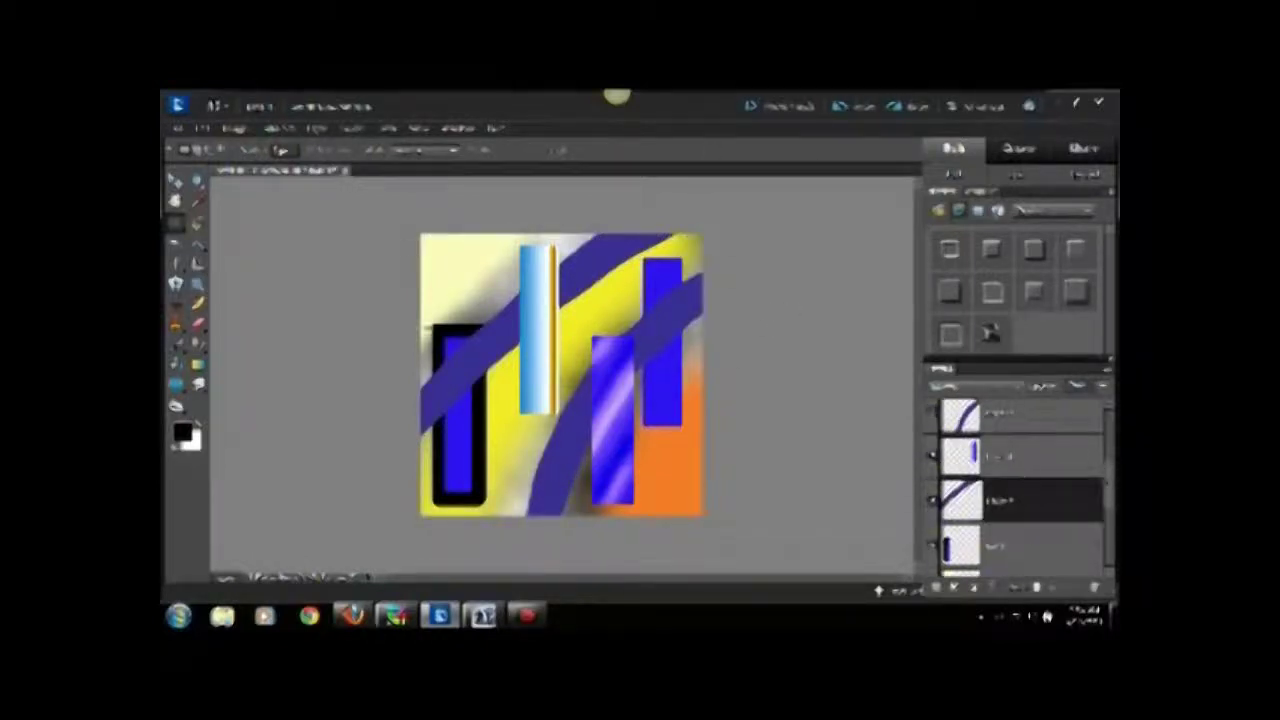
click(388, 128)
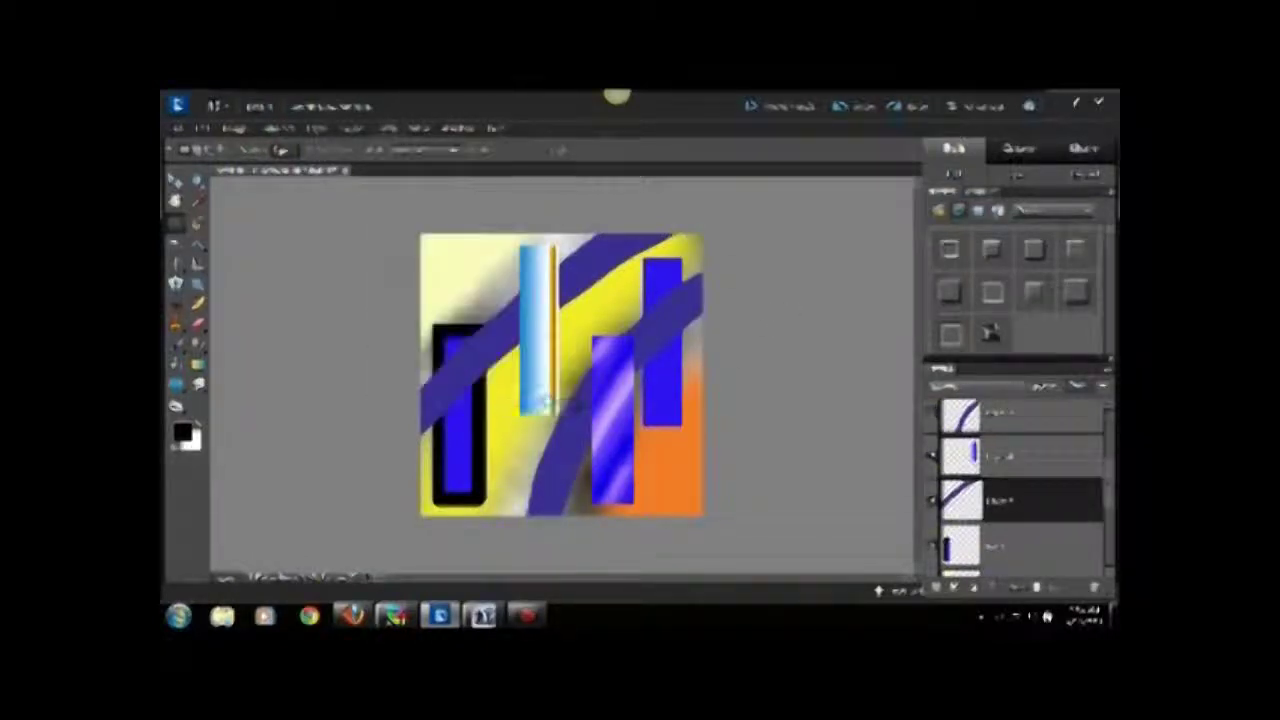
click(530, 355)
click(1020, 198)
click(1033, 229)
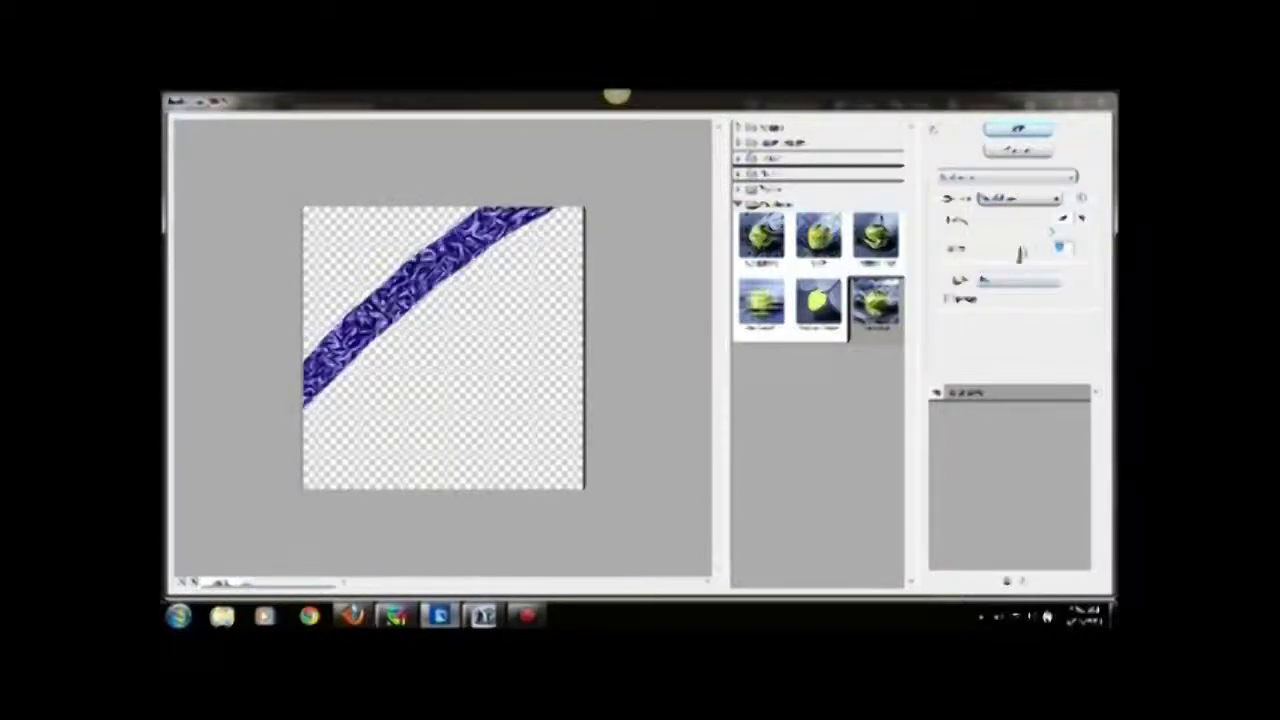
click(1020, 281)
click(1020, 318)
click(1017, 128)
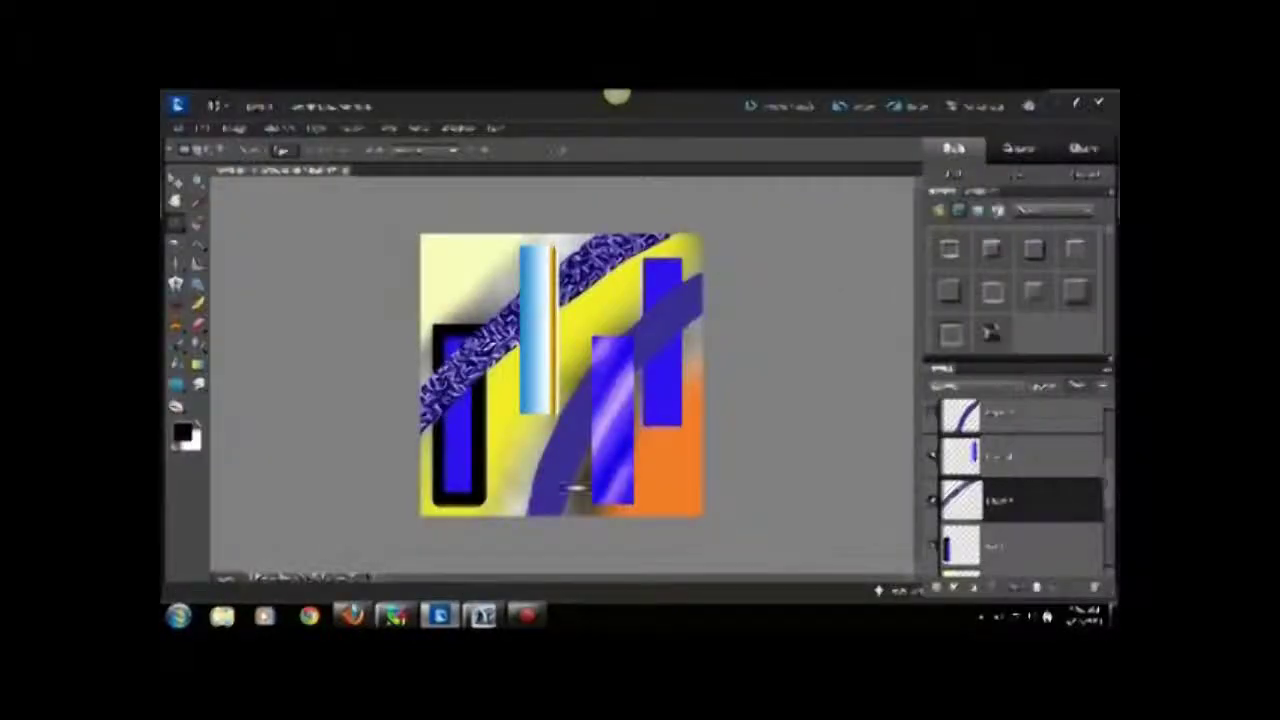
click(175, 224)
click(661, 425)
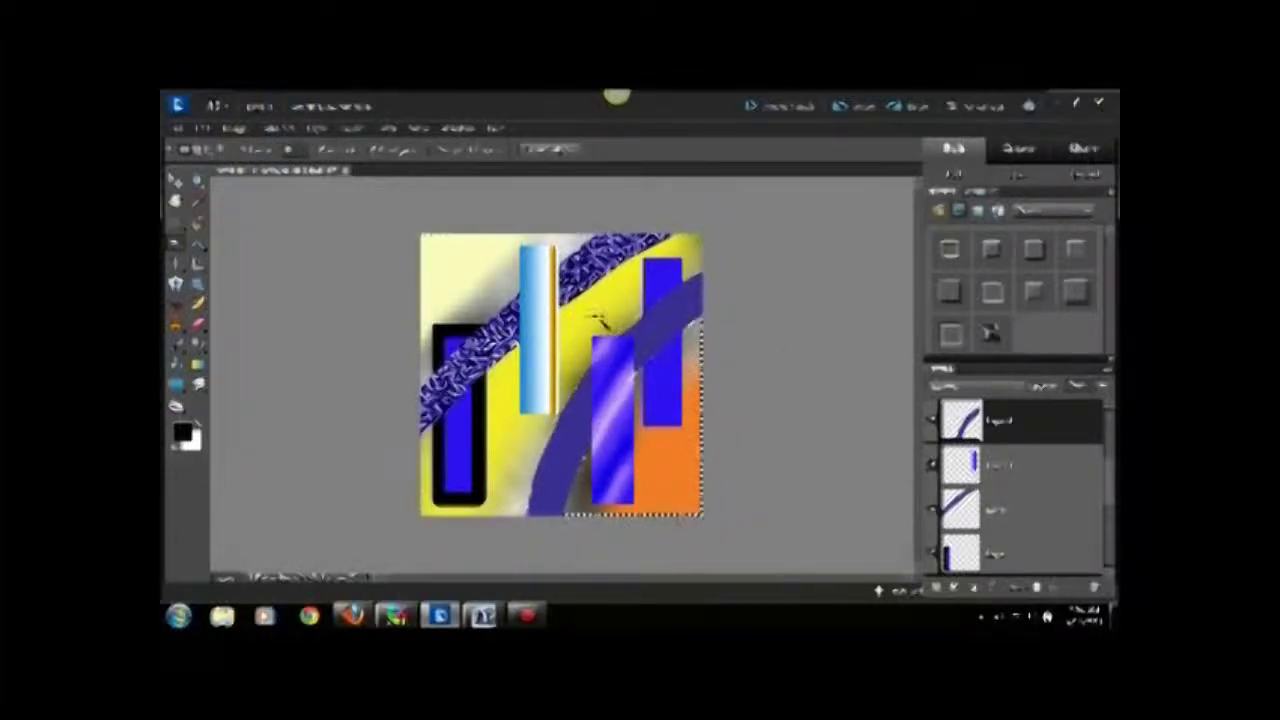
Step: Copy the curved purple band onto its own layer and start Render > Lighting Effects
click(690, 332)
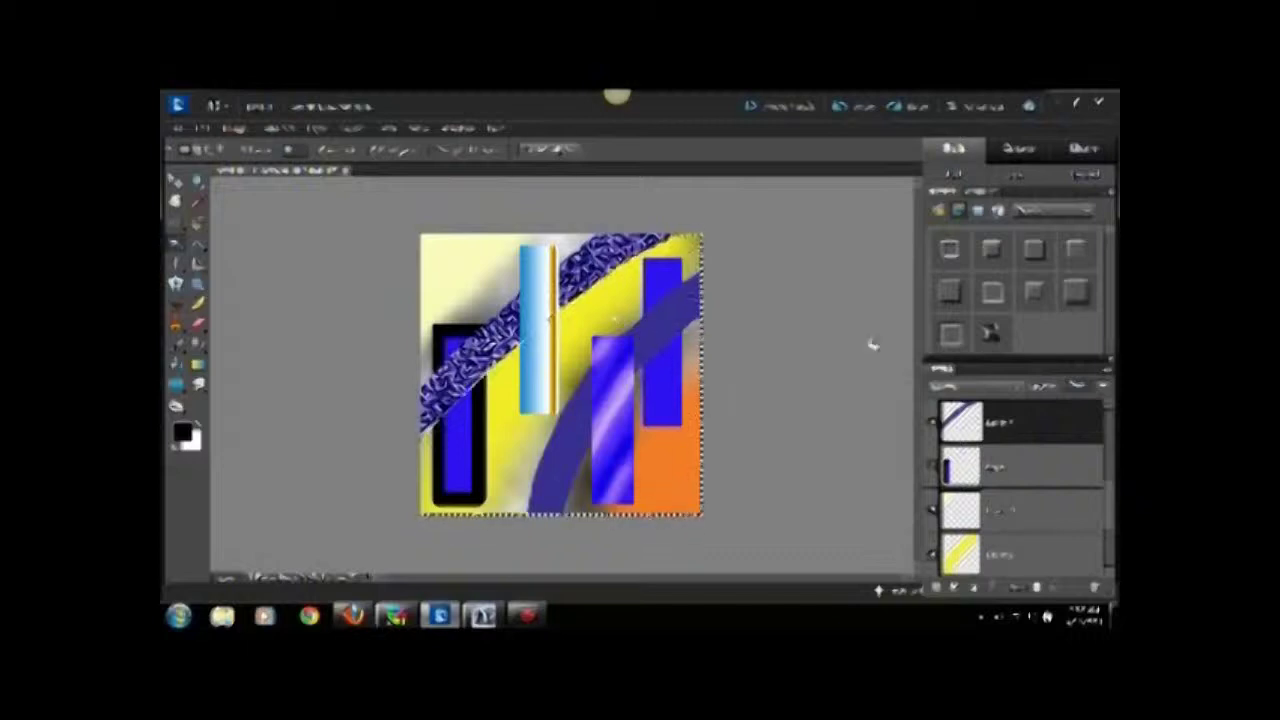
key(ctrl+j)
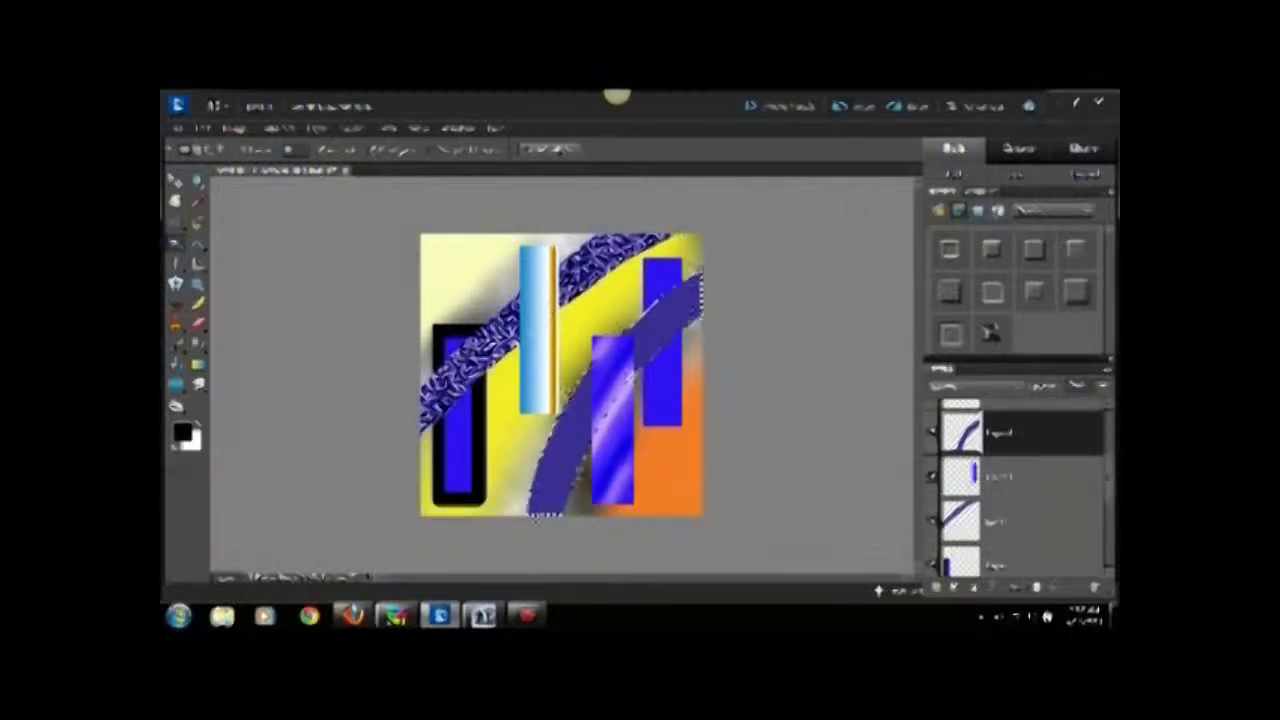
click(959, 211)
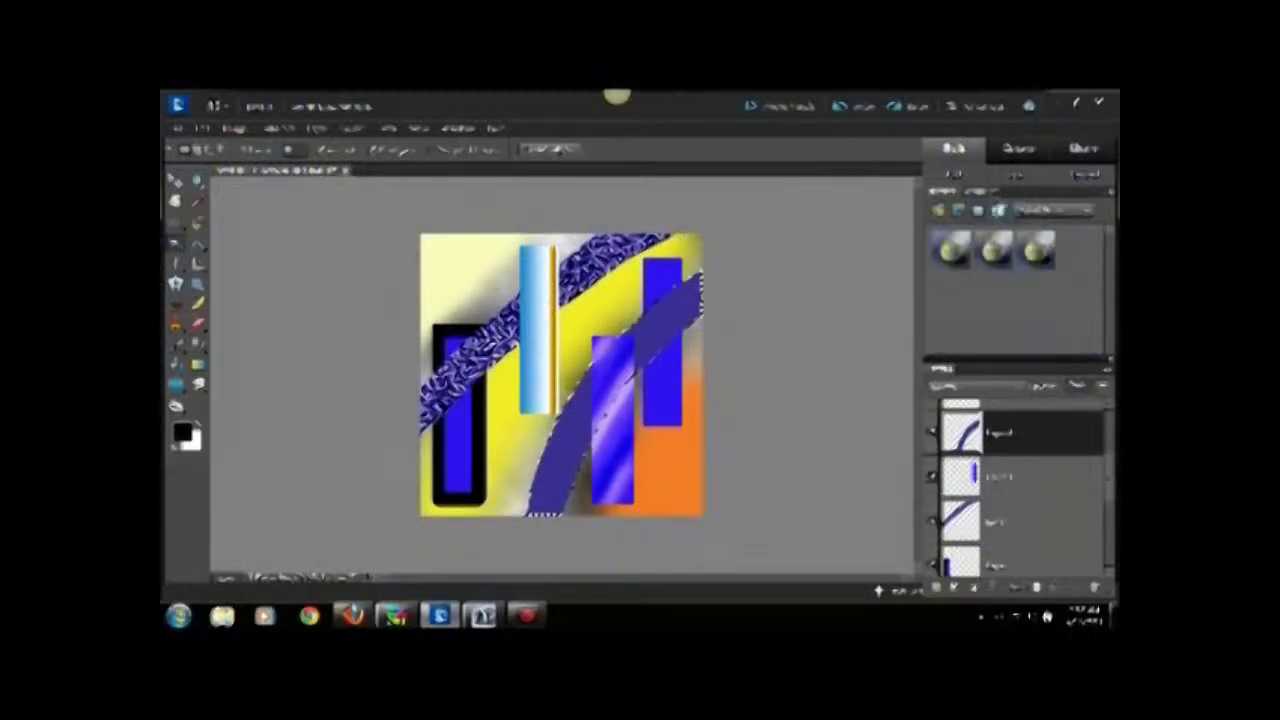
click(389, 128)
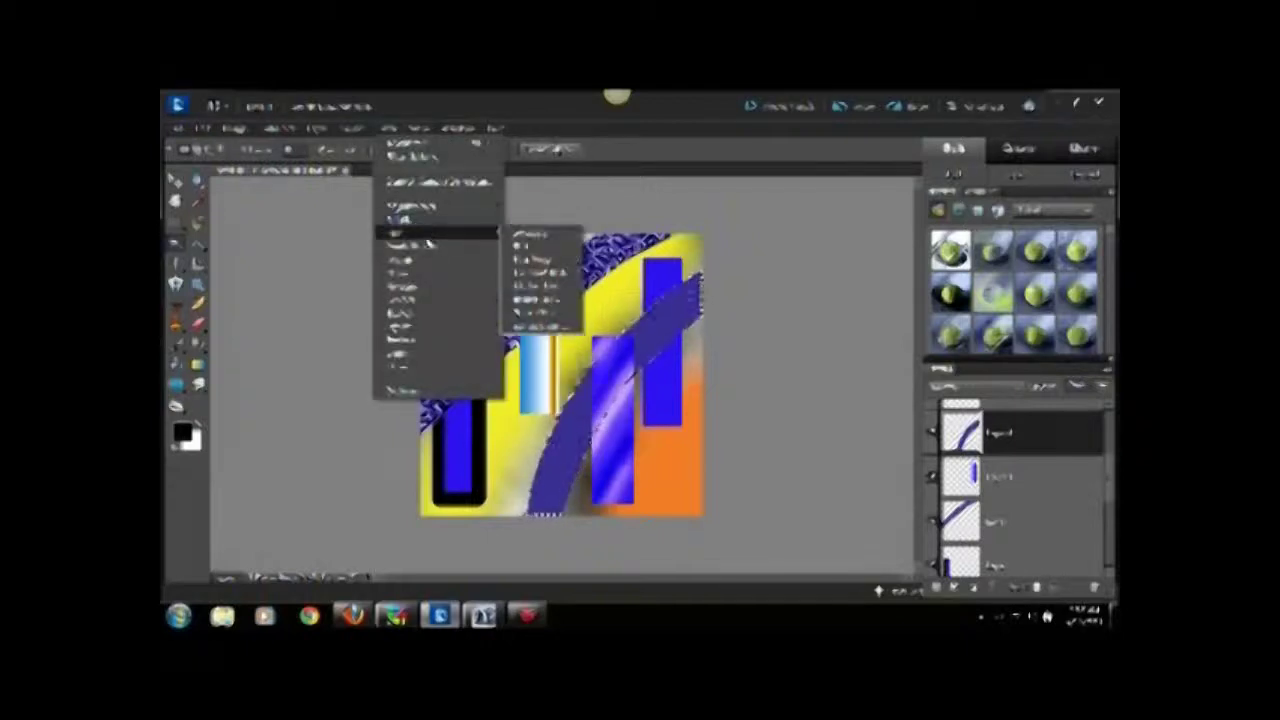
mouse_move(437, 300)
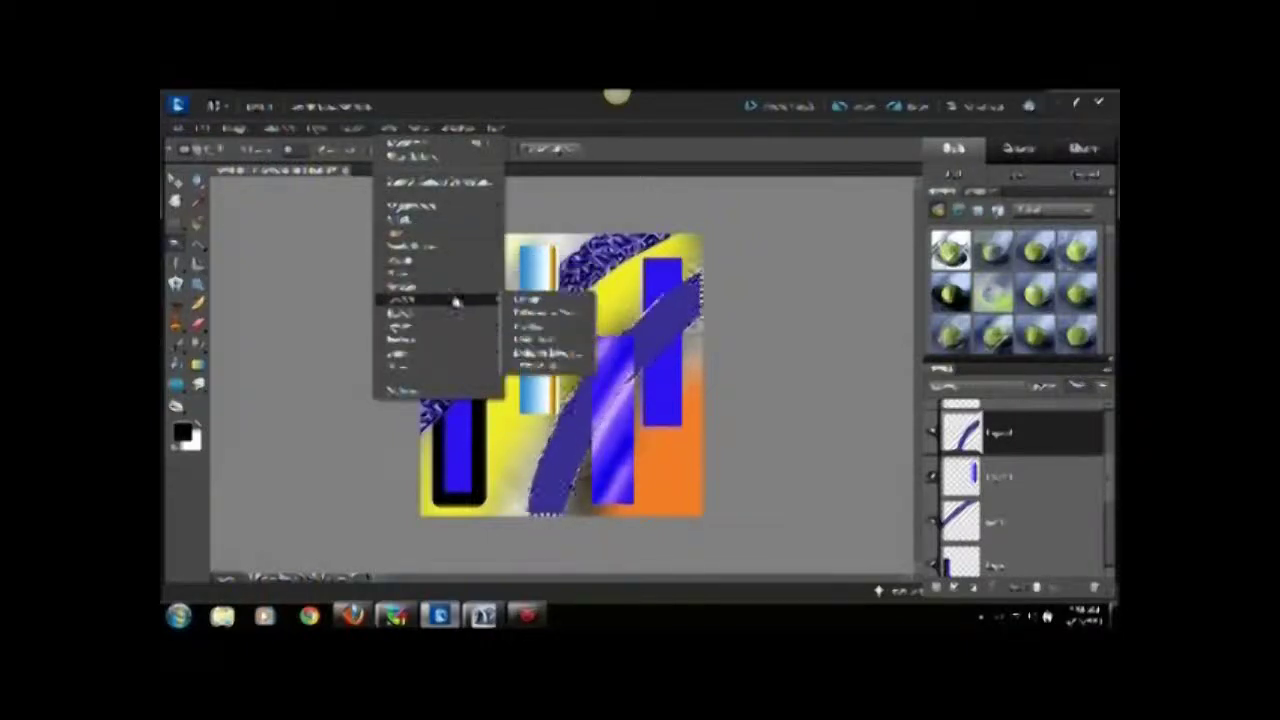
click(530, 313)
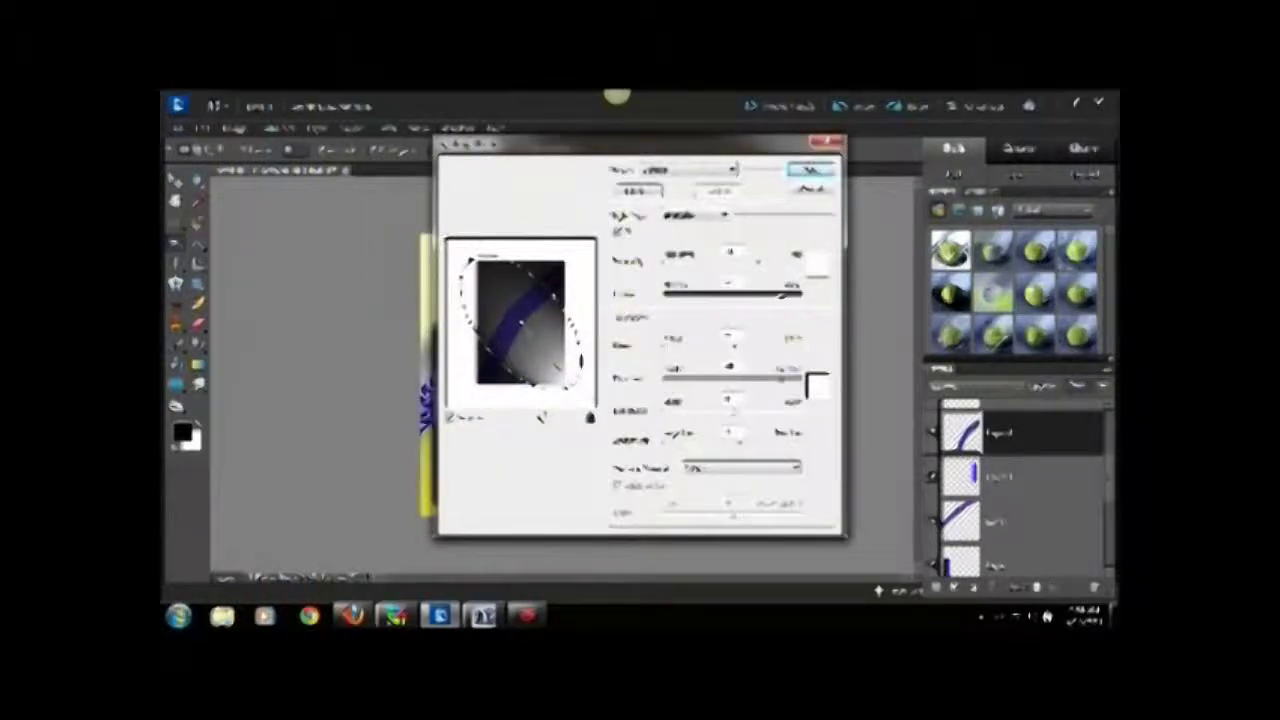
Step: Make the light a small spot, change its type and intensity, position it over the band, and apply
drag(583, 385, 525, 370)
click(697, 215)
click(710, 228)
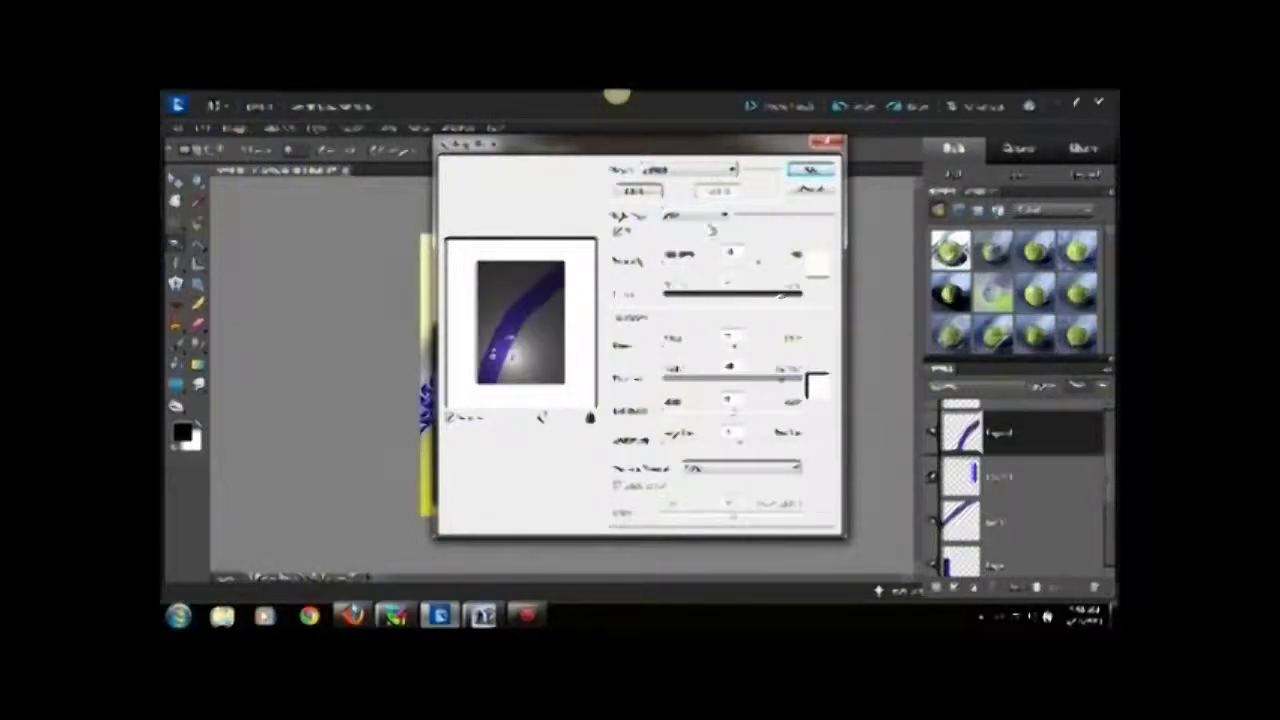
drag(730, 252, 763, 268)
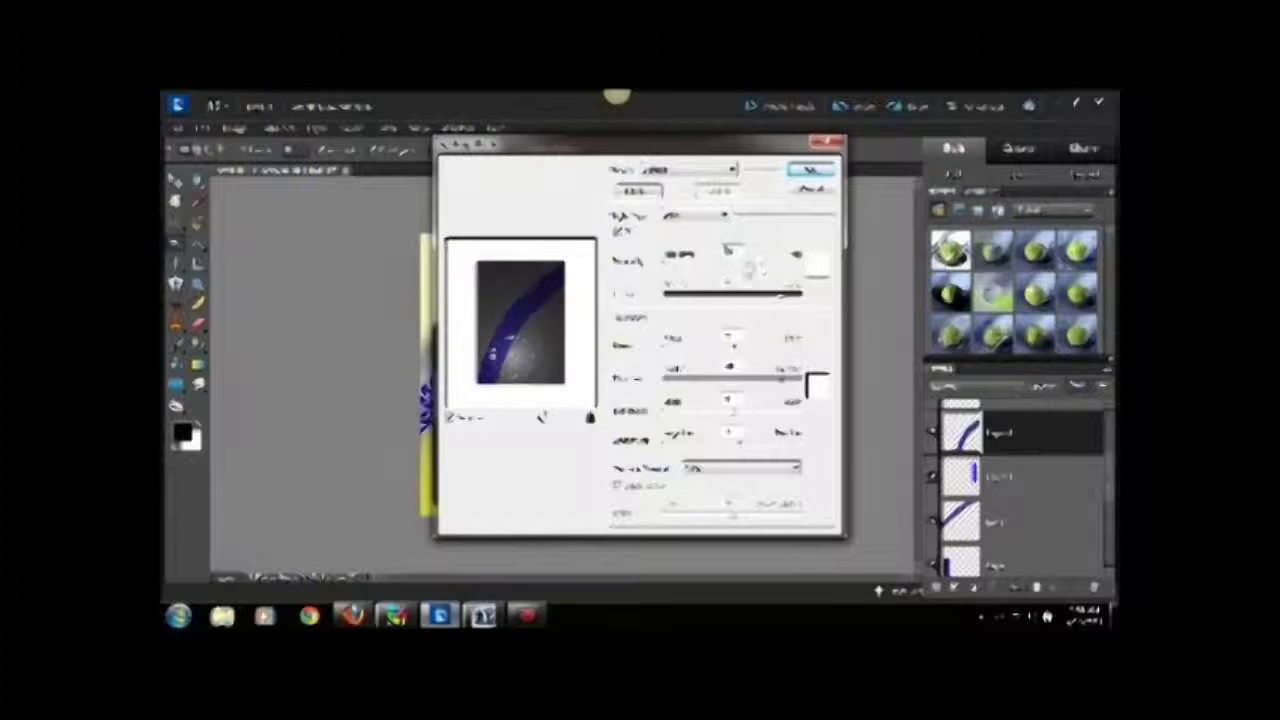
mouse_move(515, 355)
mouse_down()
mouse_move(558, 336)
mouse_move(565, 302)
mouse_up()
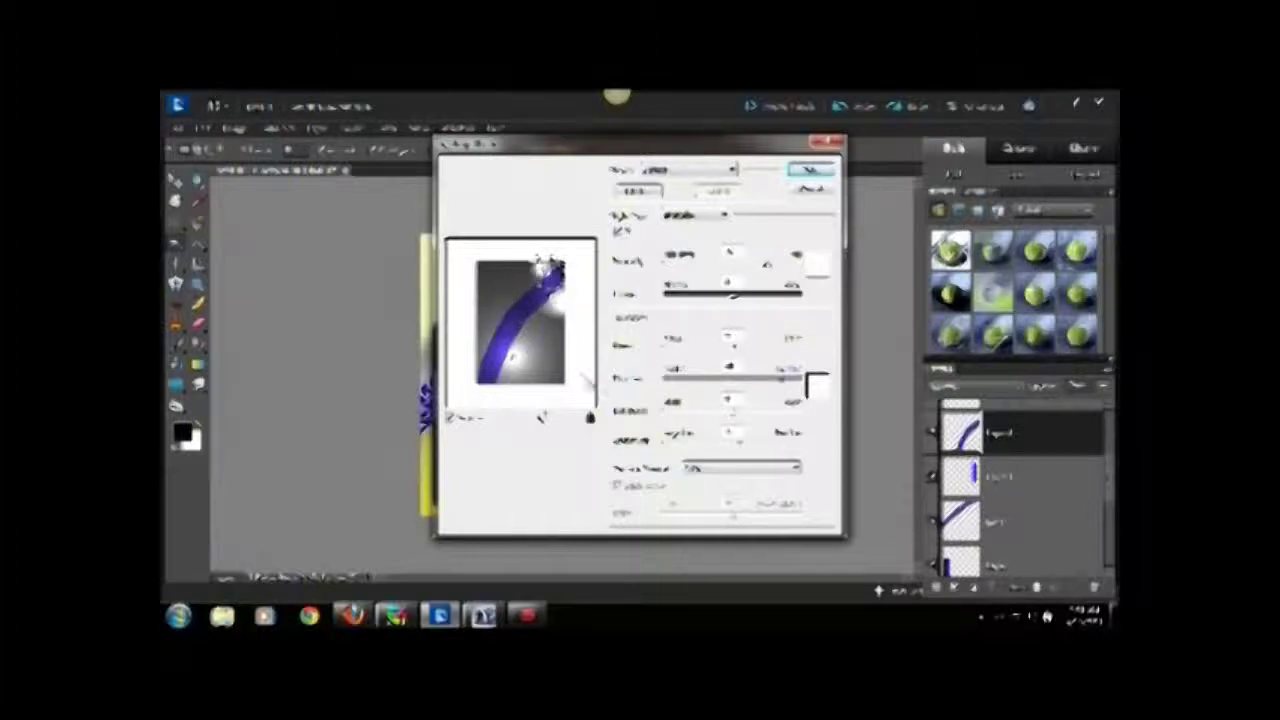
mouse_move(518, 316)
mouse_down()
mouse_move(513, 387)
mouse_move(507, 292)
mouse_up()
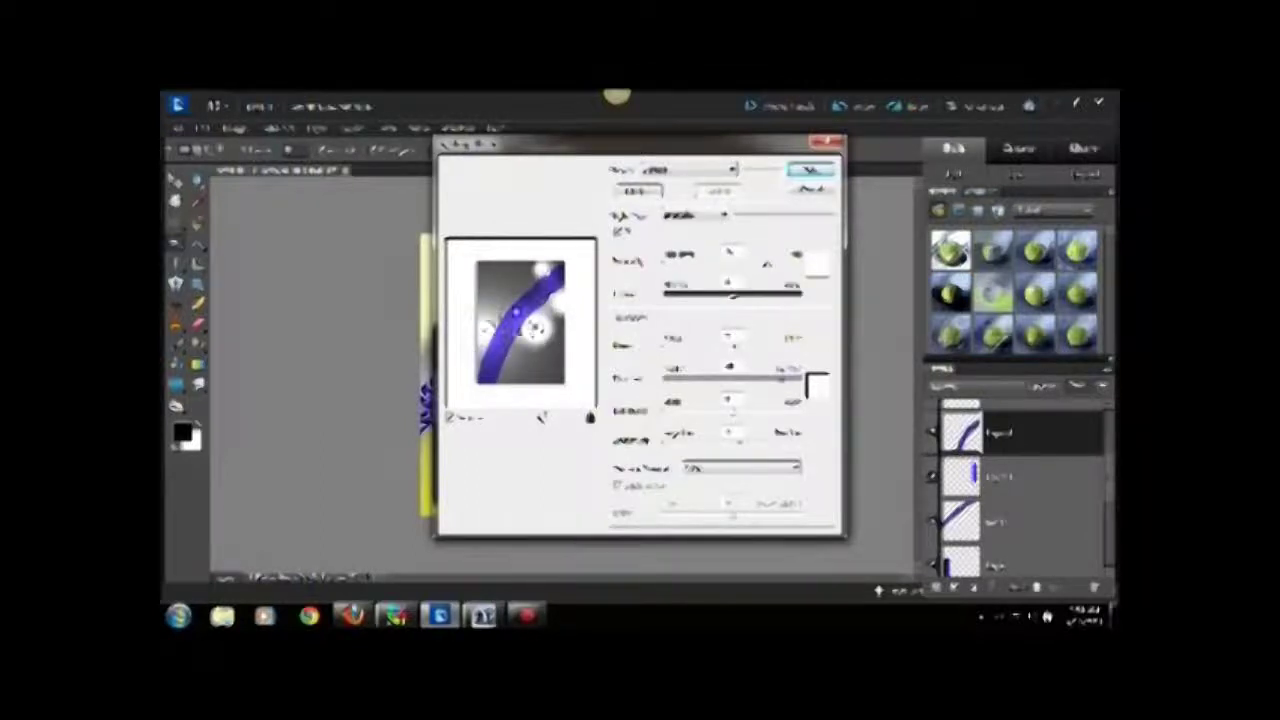
drag(505, 295, 521, 388)
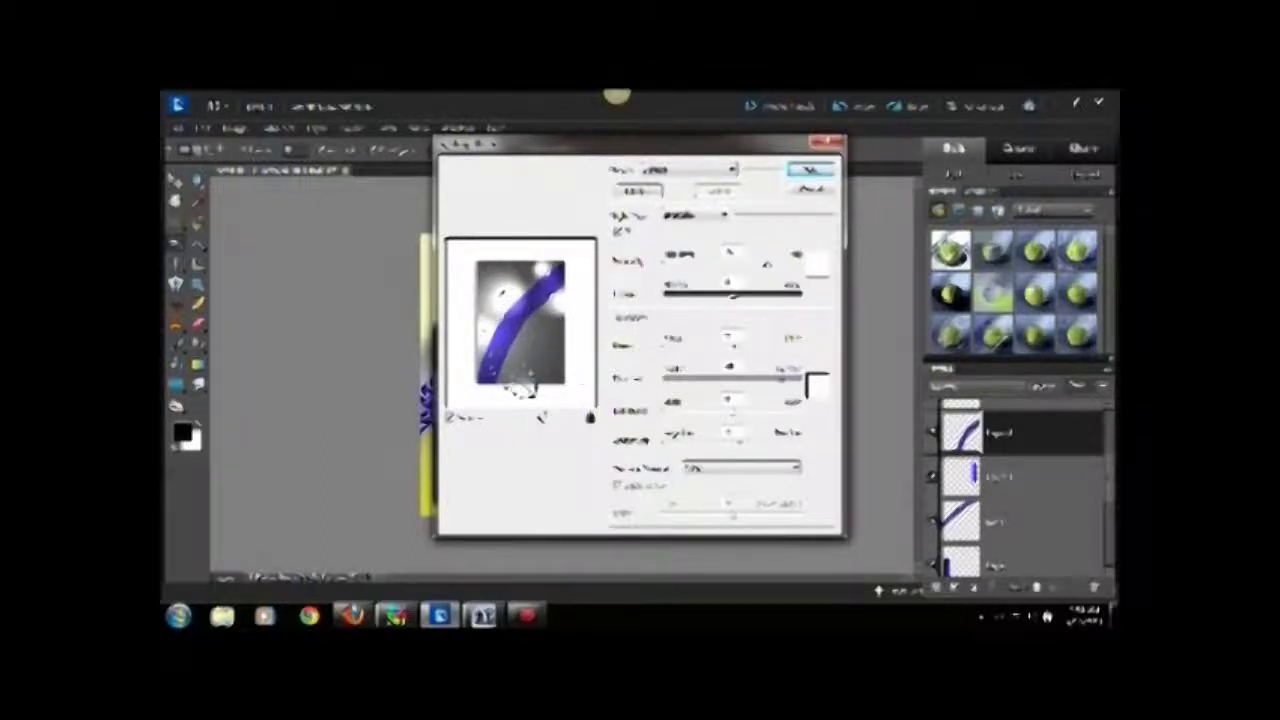
key(Return)
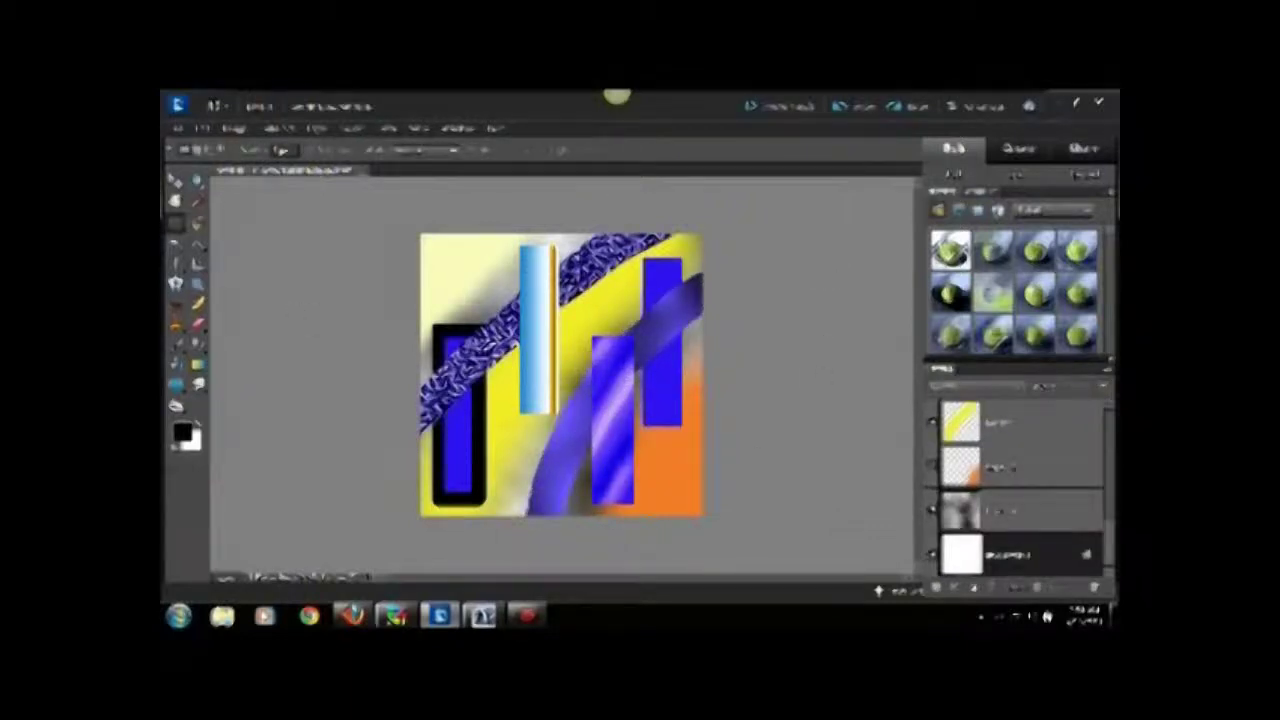
Step: Move the light-blue bar slightly right and down, below the purple gradient bar
scroll(1020, 480, up, 3)
click(1020, 445)
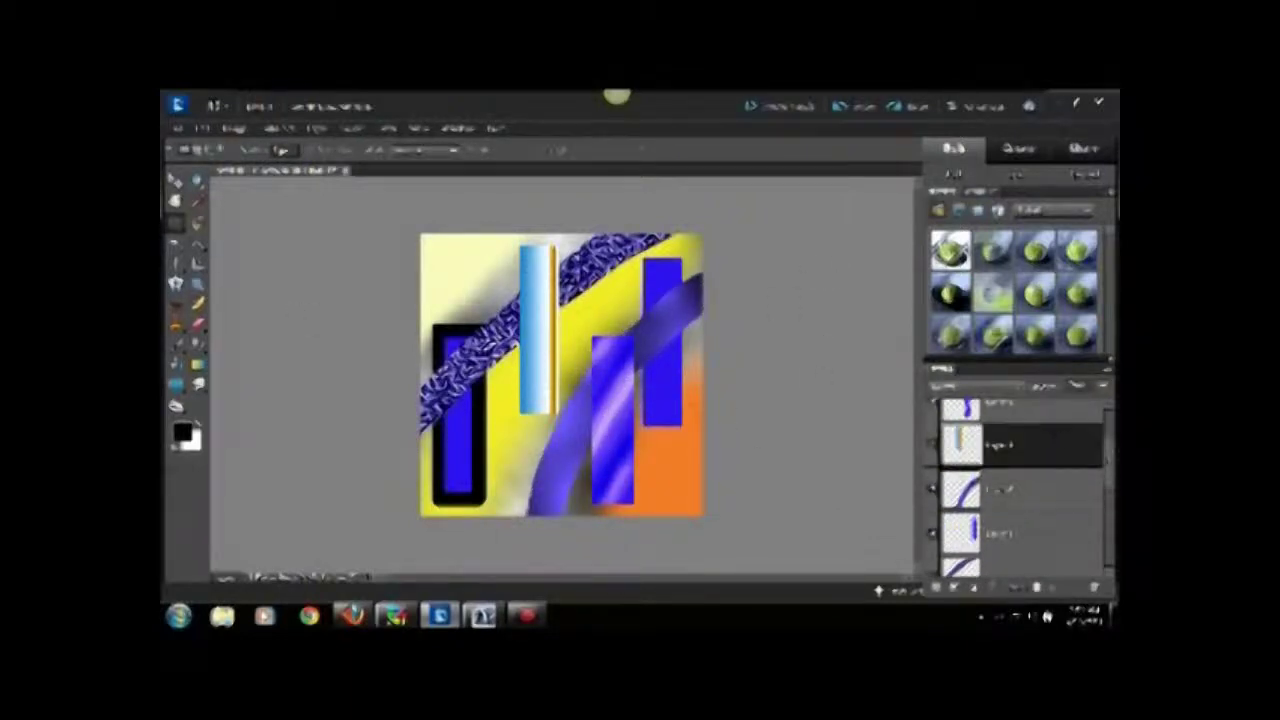
mouse_move(544, 362)
mouse_down()
mouse_move(624, 452)
mouse_move(539, 366)
mouse_up()
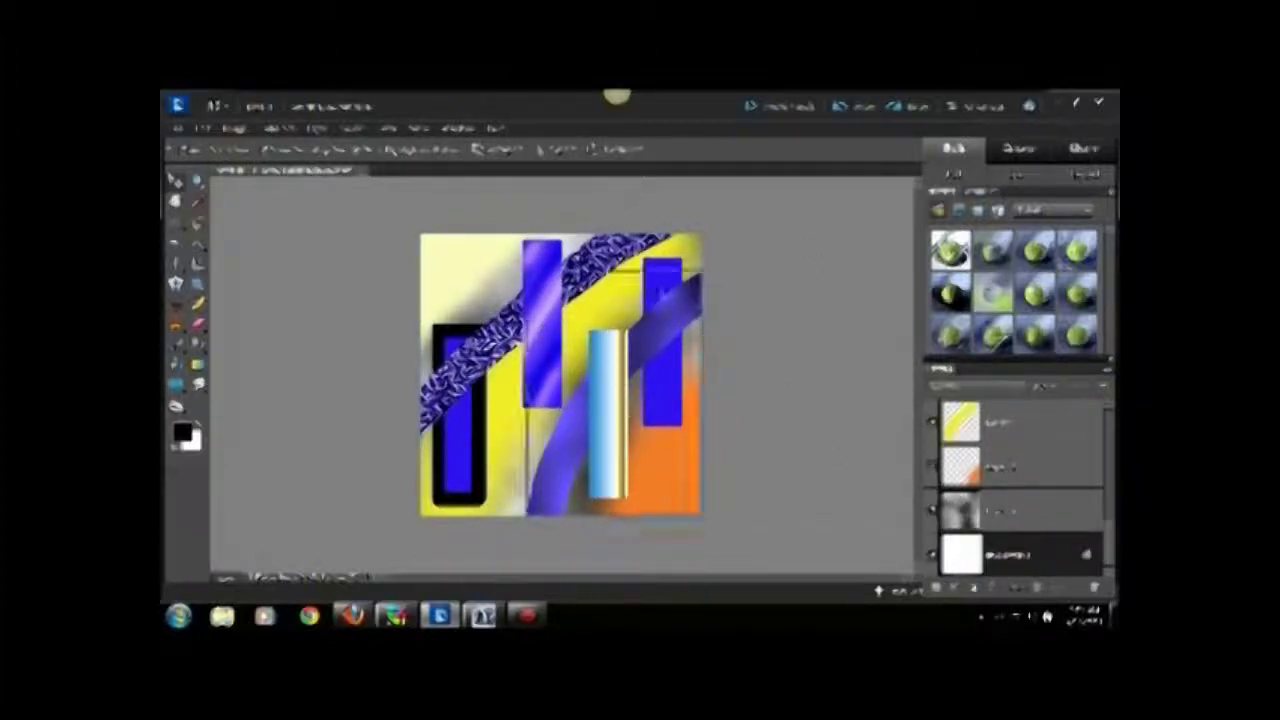
Step: Switch to the Brush tool, set its painting mode, and drag across the upper band
click(178, 222)
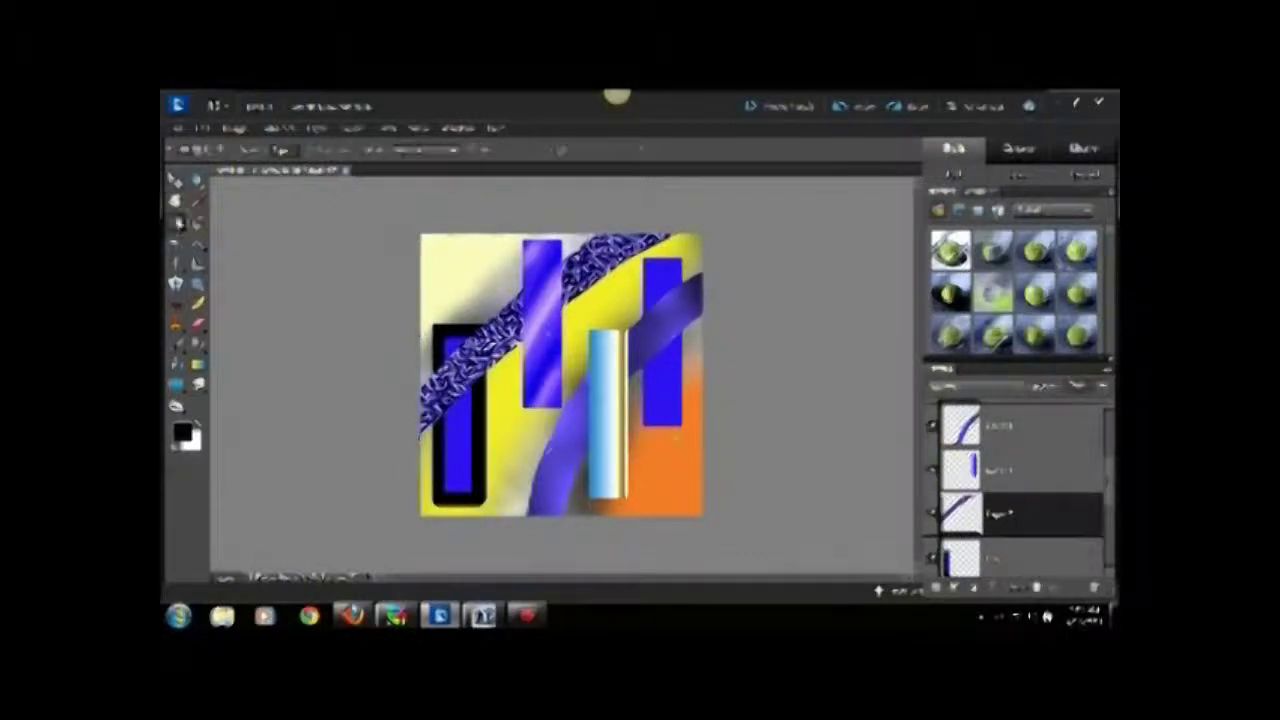
click(175, 222)
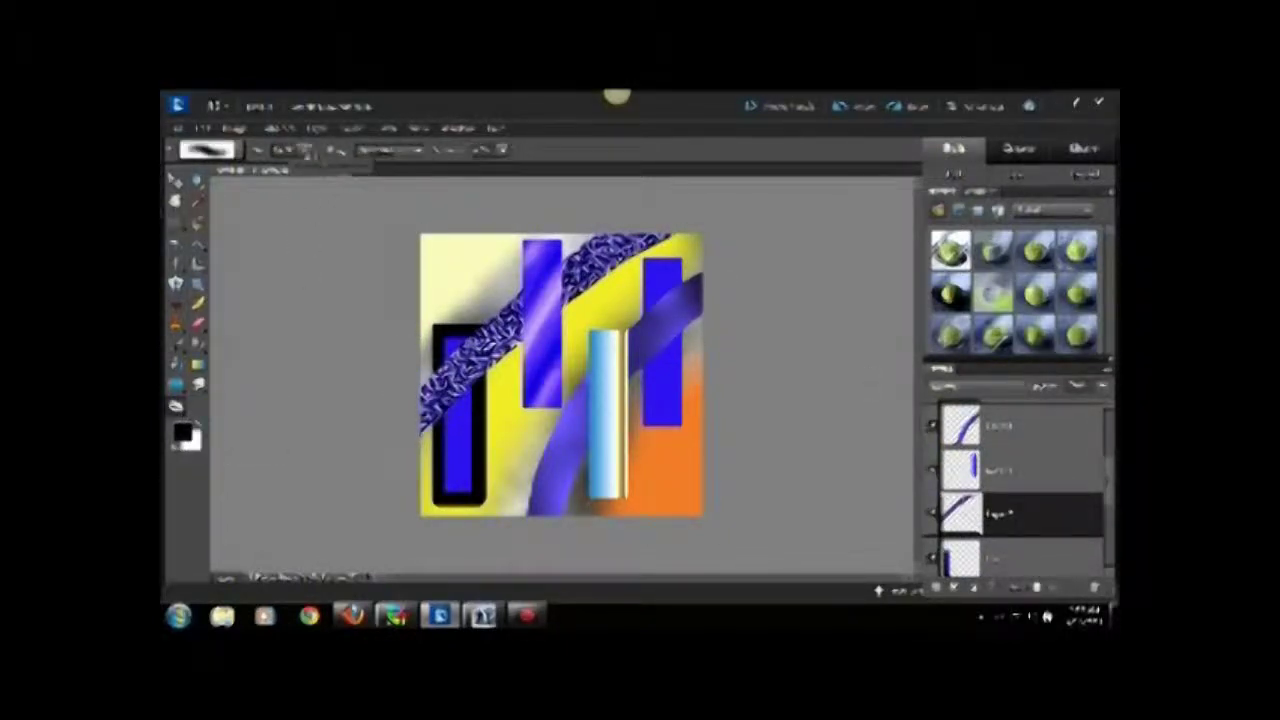
click(283, 149)
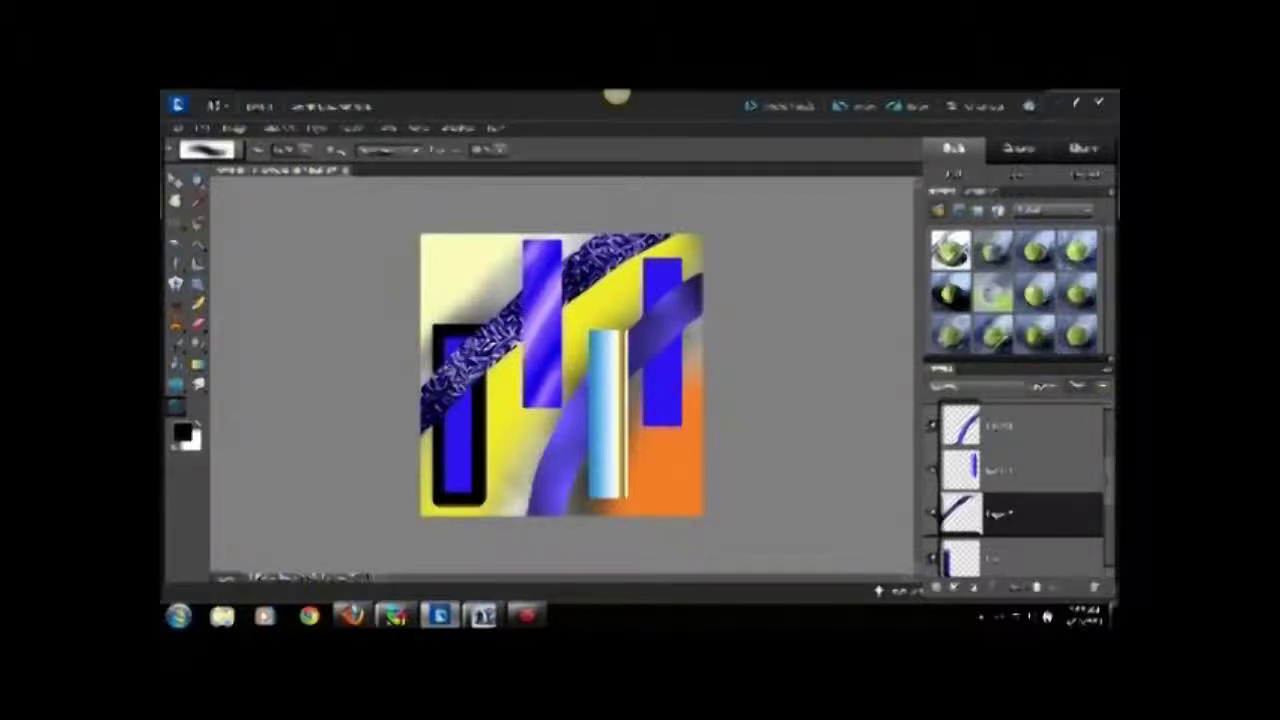
drag(470, 372, 475, 380)
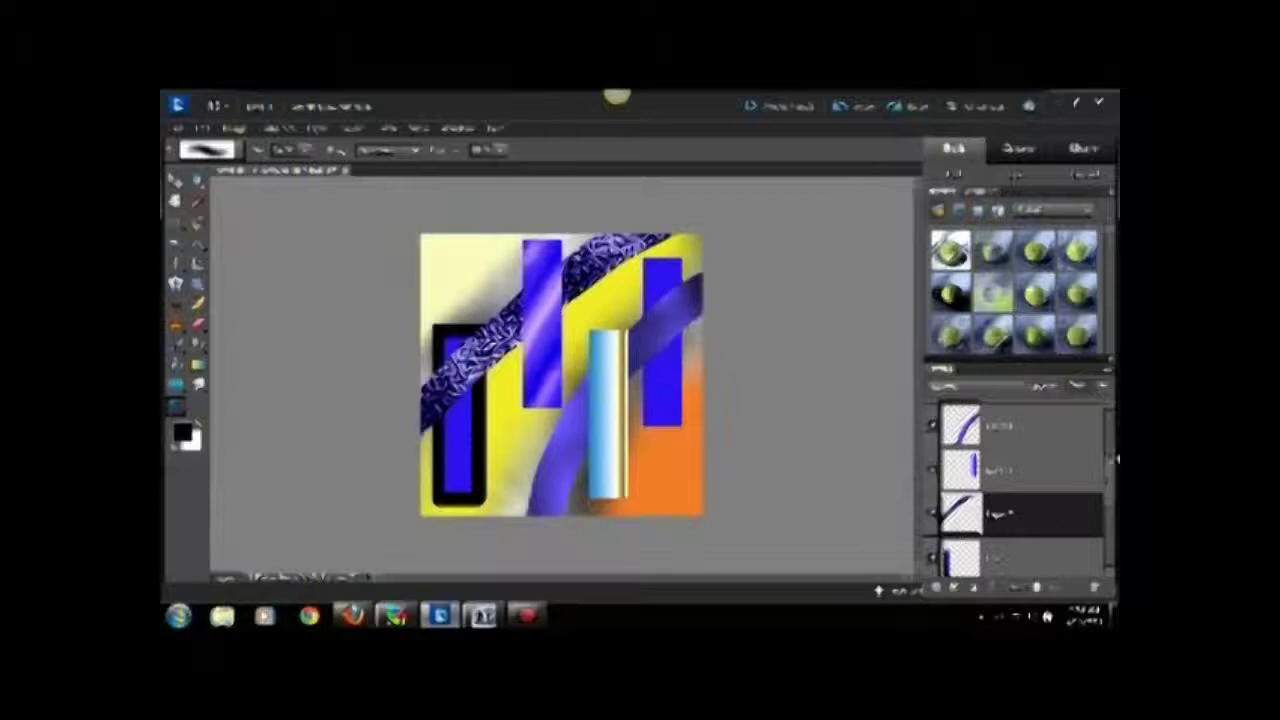
Step: Select the right blue rectangle's layer and show the Drop Shadows category of Layer Styles
click(1040, 470)
key(v)
click(959, 211)
click(1055, 210)
click(1046, 255)
Step: Apply a soft Drop Shadow to the tall blue rectangle, deselect, and show all shadow styles
key(m)
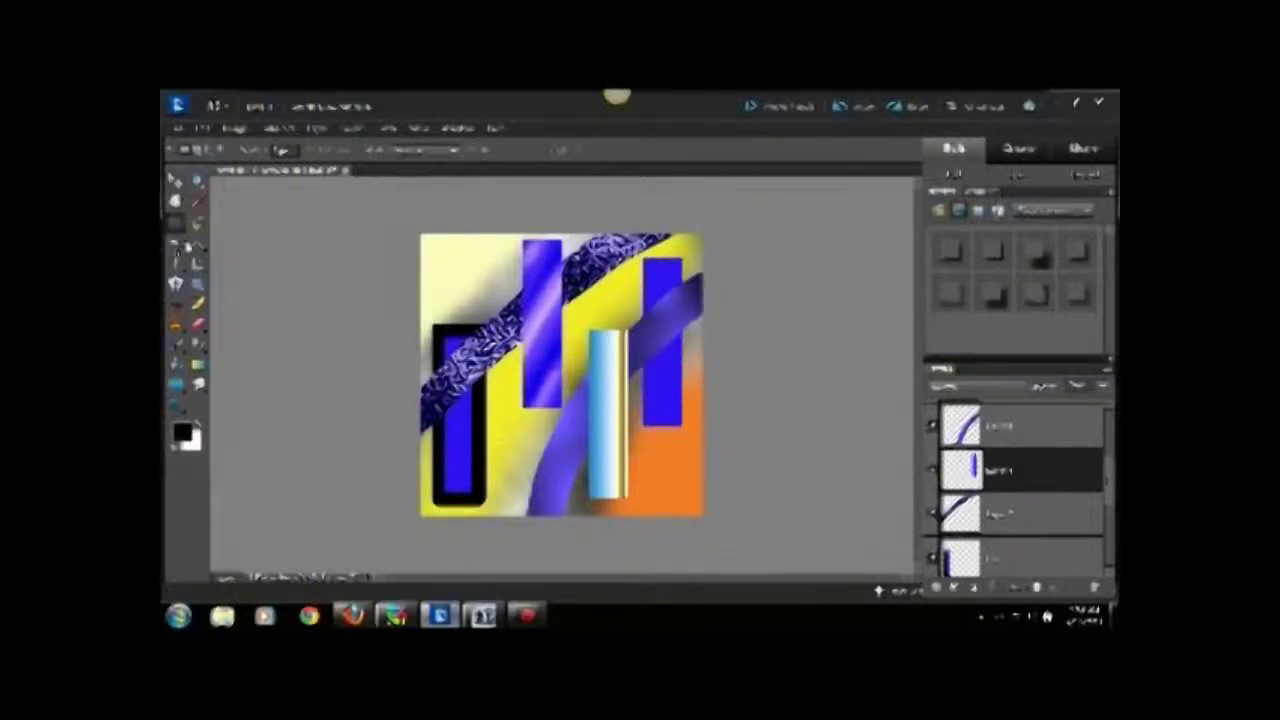
click(345, 128)
click(370, 380)
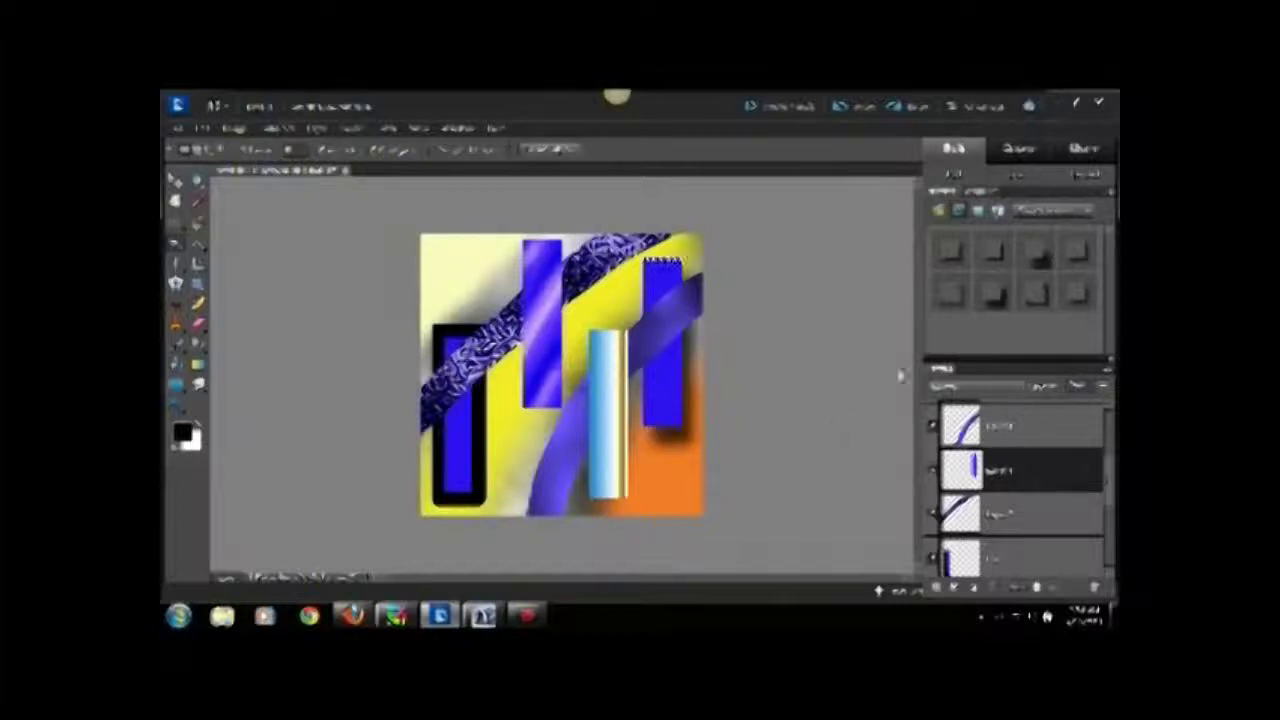
click(234, 128)
click(238, 165)
click(1110, 194)
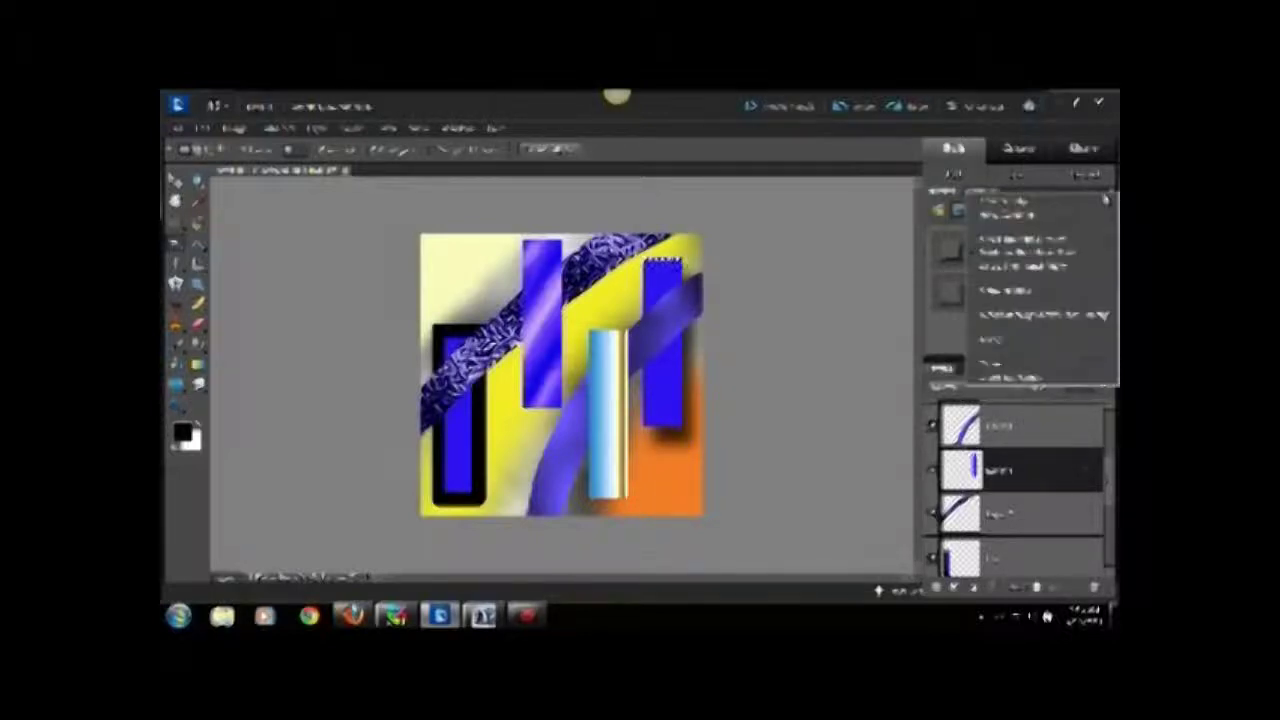
click(1080, 203)
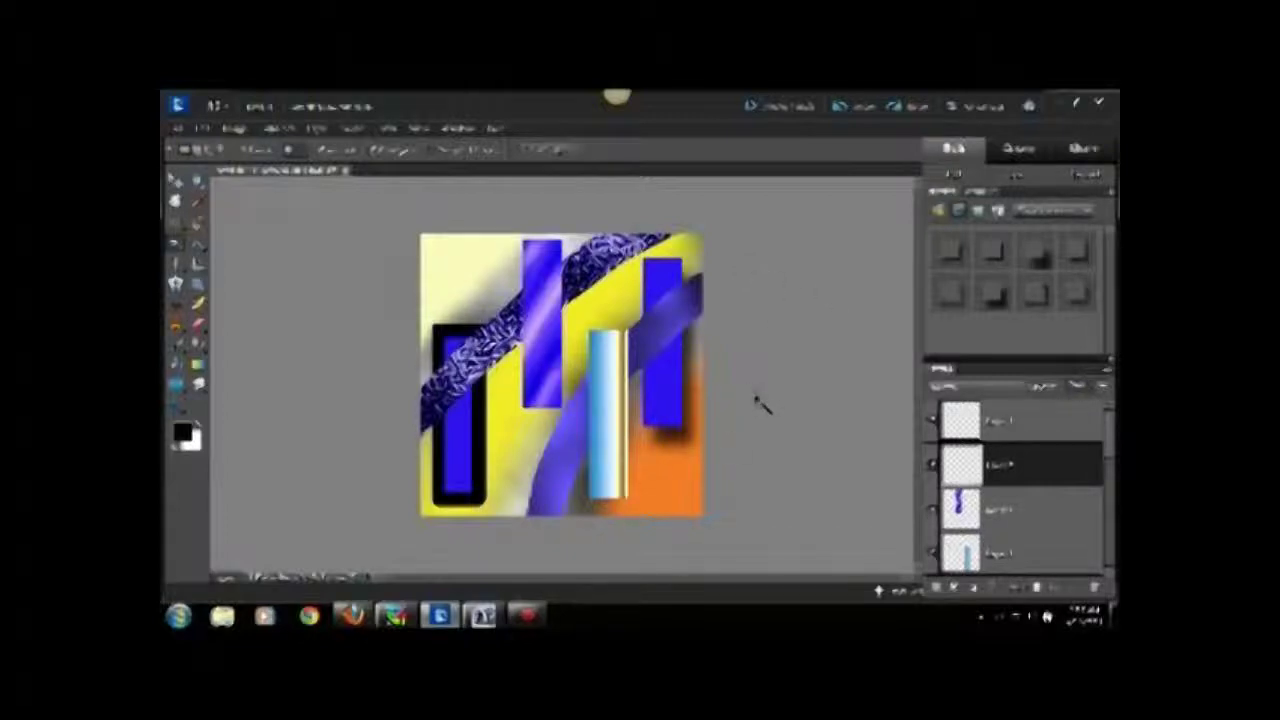
Step: Choose a small brush and set red as the foreground paint colour
click(200, 312)
click(205, 150)
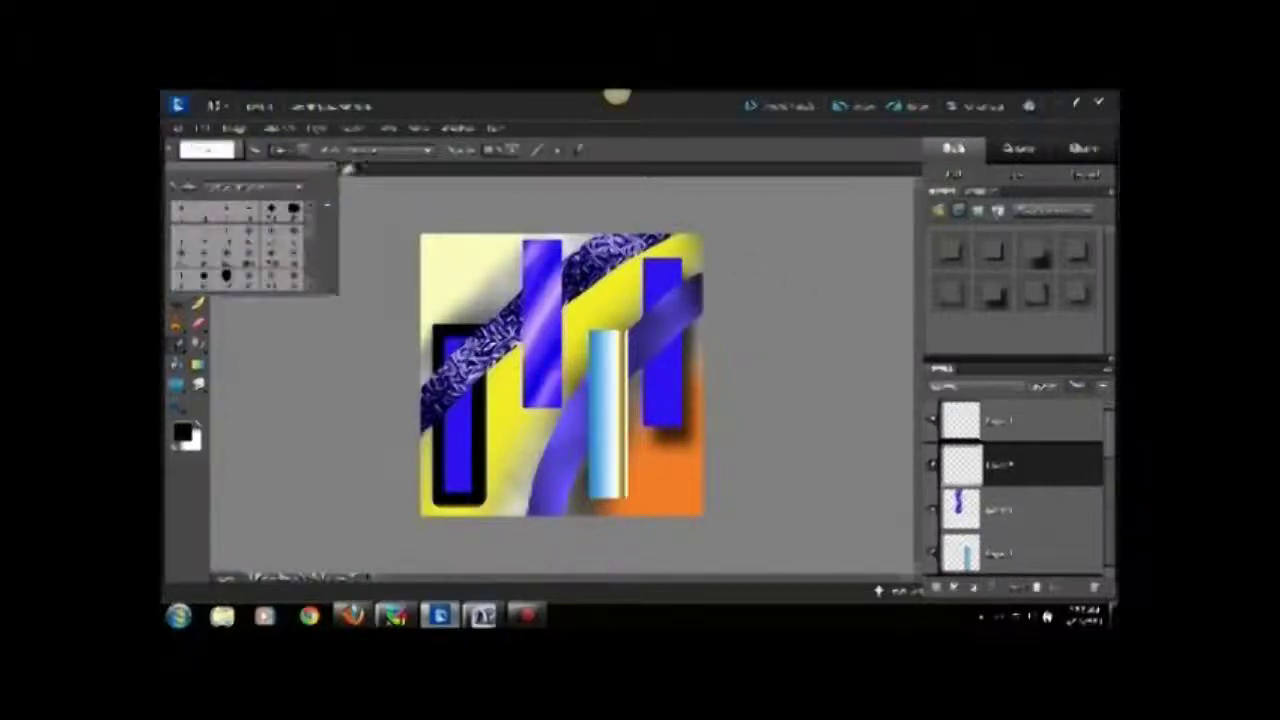
click(182, 432)
click(783, 203)
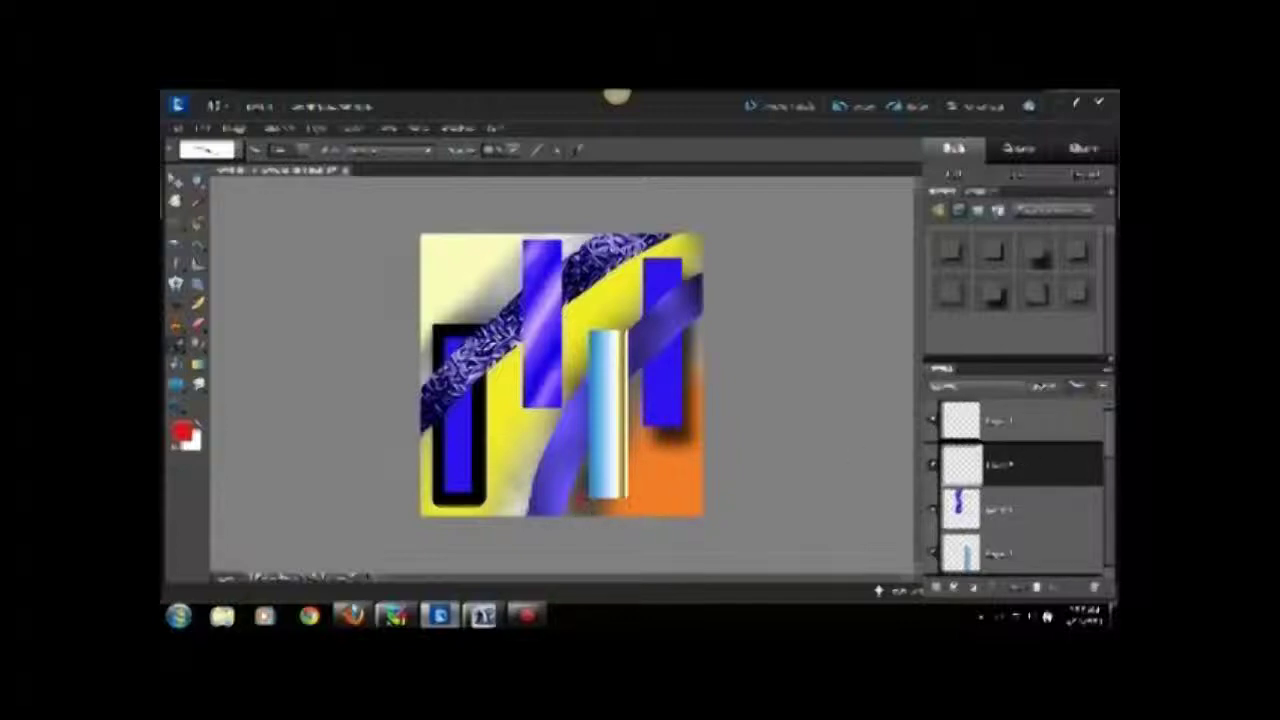
scroll(1033, 472, down, 2)
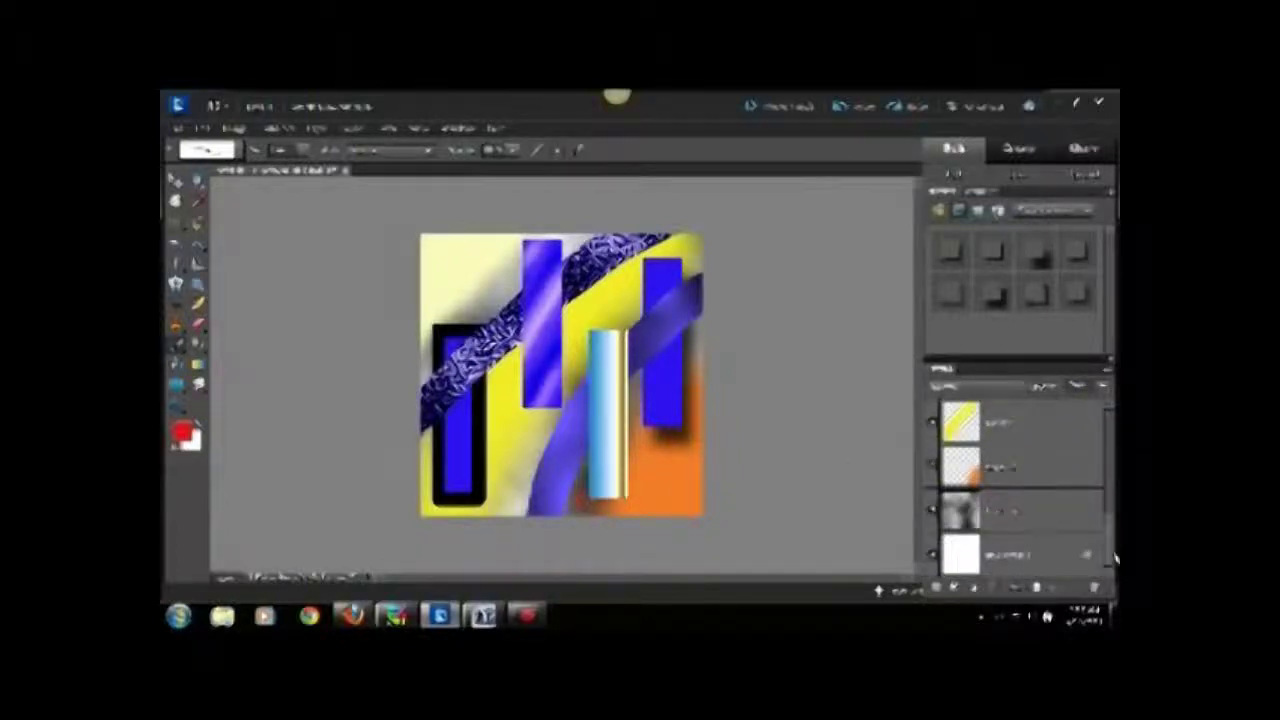